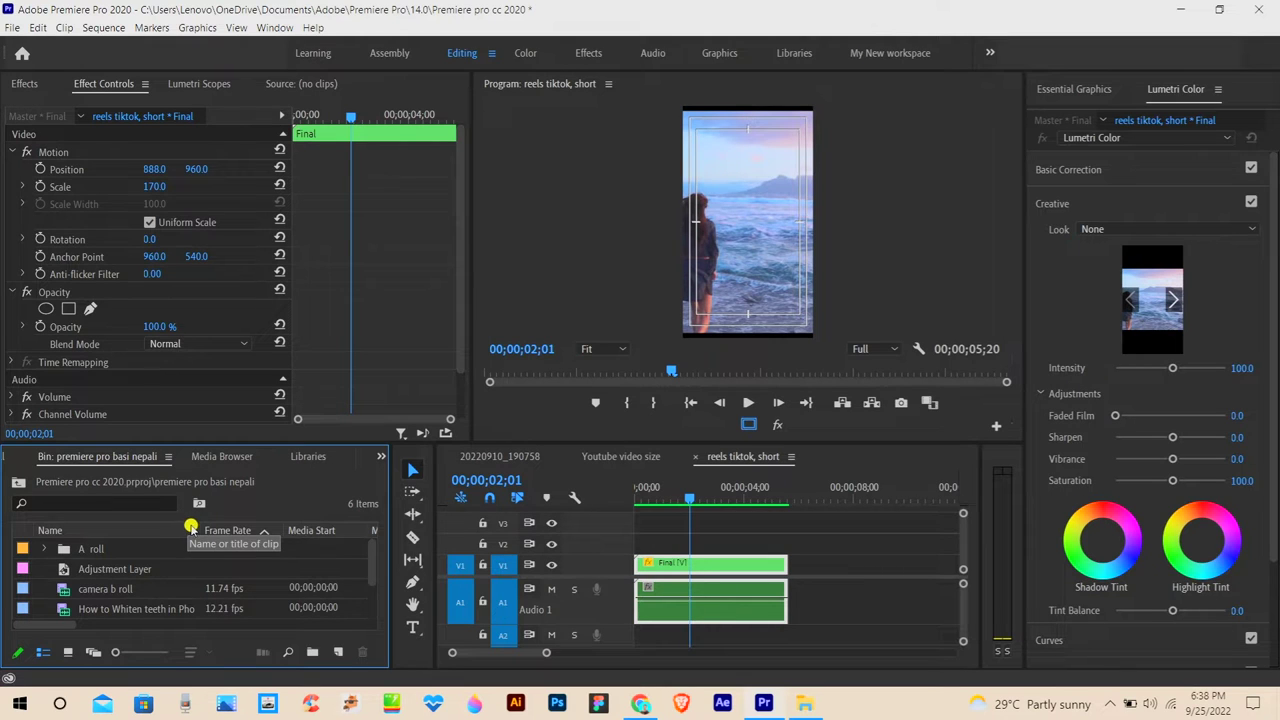
- Scrub through the reel, check the editing task checklist, and return to the Premiere Pro project
{"action": "left_click_drag", "start_coordinate": [689, 500], "coordinate": [690, 505]}
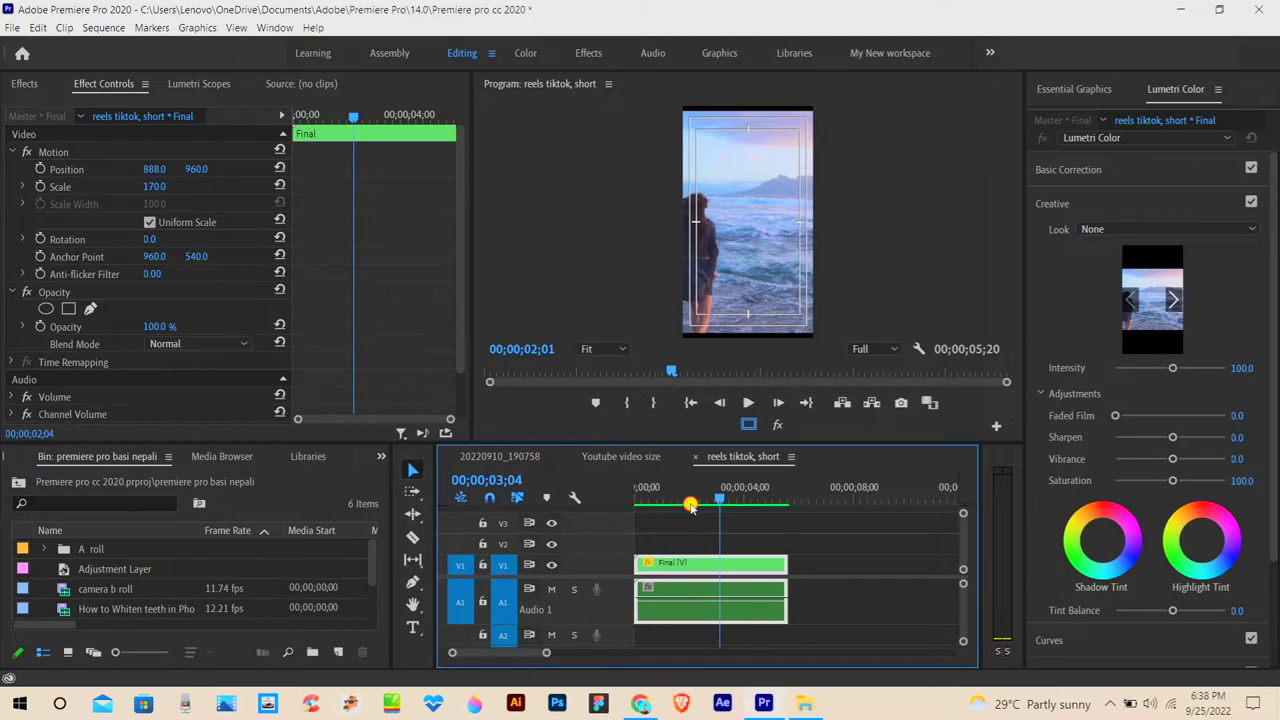
{"action": "left_click", "coordinate": [658, 706]}
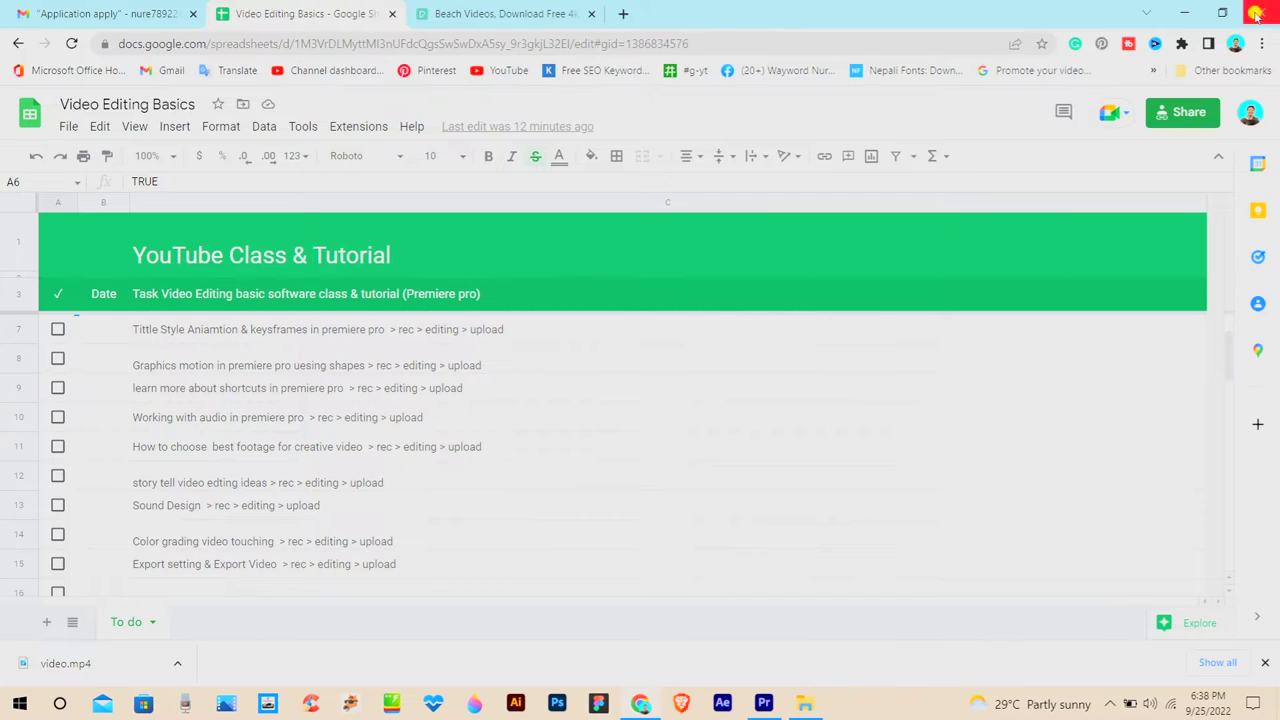
{"action": "key", "text": "alt+Tab"}
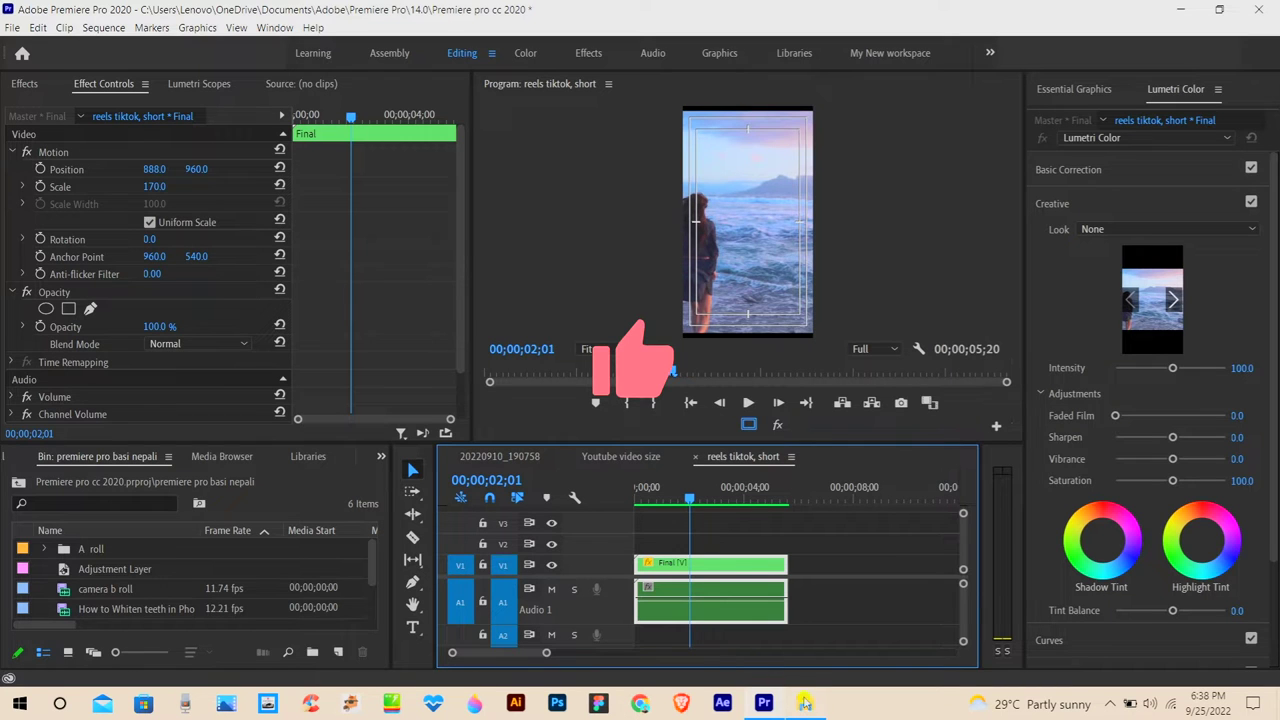
{"action": "key", "text": "super+e"}
{"action": "left_click", "coordinate": [1244, 57]}
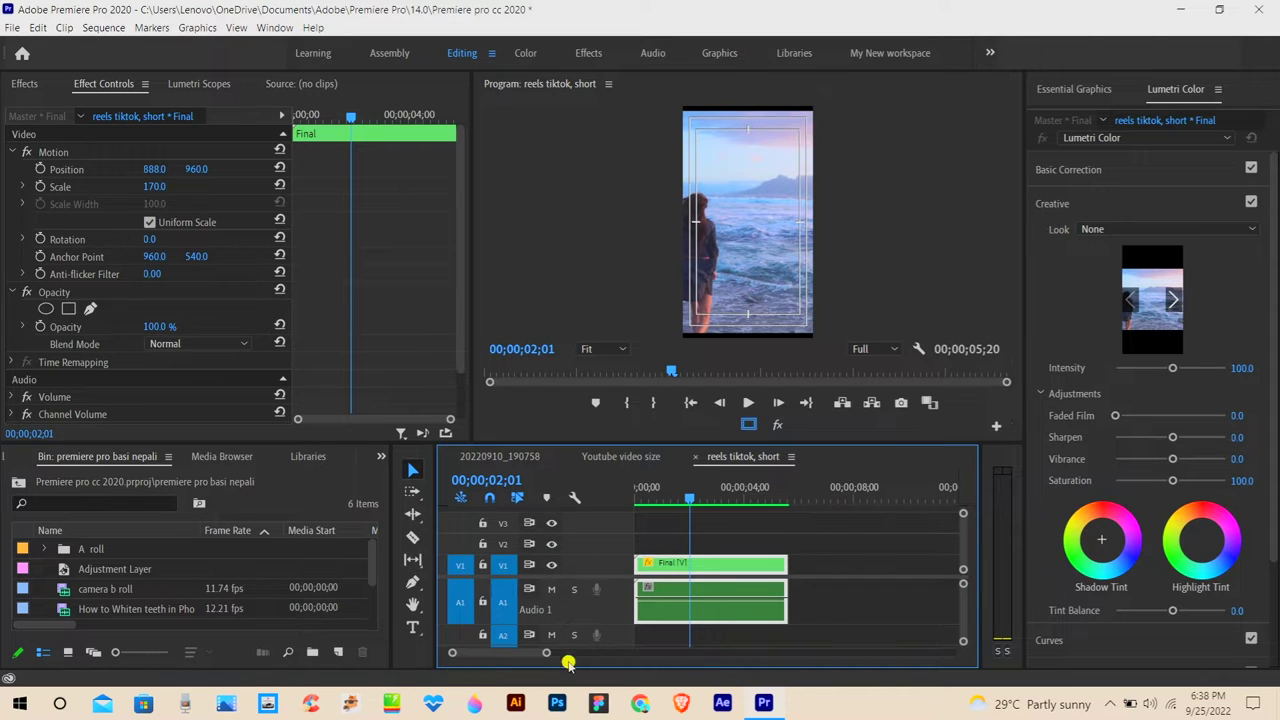
- Zoom the timeline in and out, then narrow the Tools panel to widen the timeline and show Essential Graphics templates
{"action": "left_click_drag", "start_coordinate": [546, 652], "coordinate": [530, 650]}
{"action": "mouse_move", "coordinate": [728, 490]}
{"action": "left_mouse_down"}
{"action": "mouse_move", "coordinate": [604, 497]}
{"action": "mouse_move", "coordinate": [784, 499]}
{"action": "left_mouse_up"}
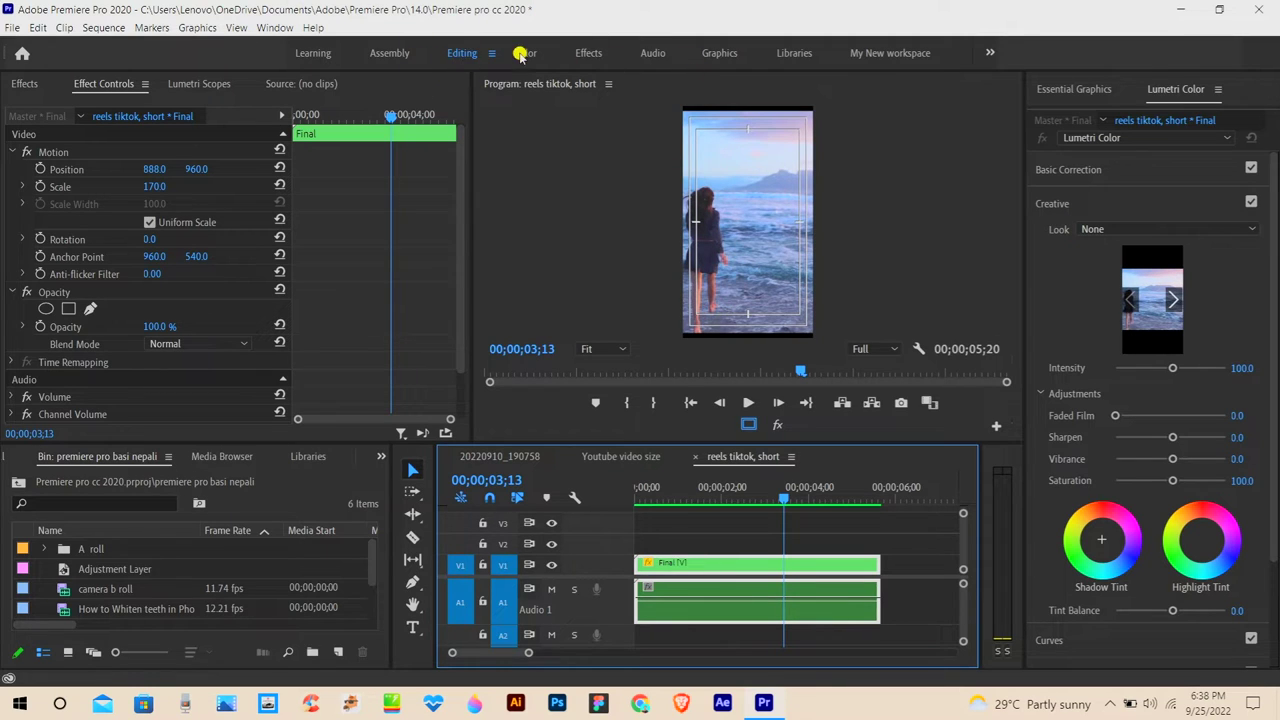
{"action": "left_click_drag", "start_coordinate": [390, 480], "coordinate": [320, 478]}
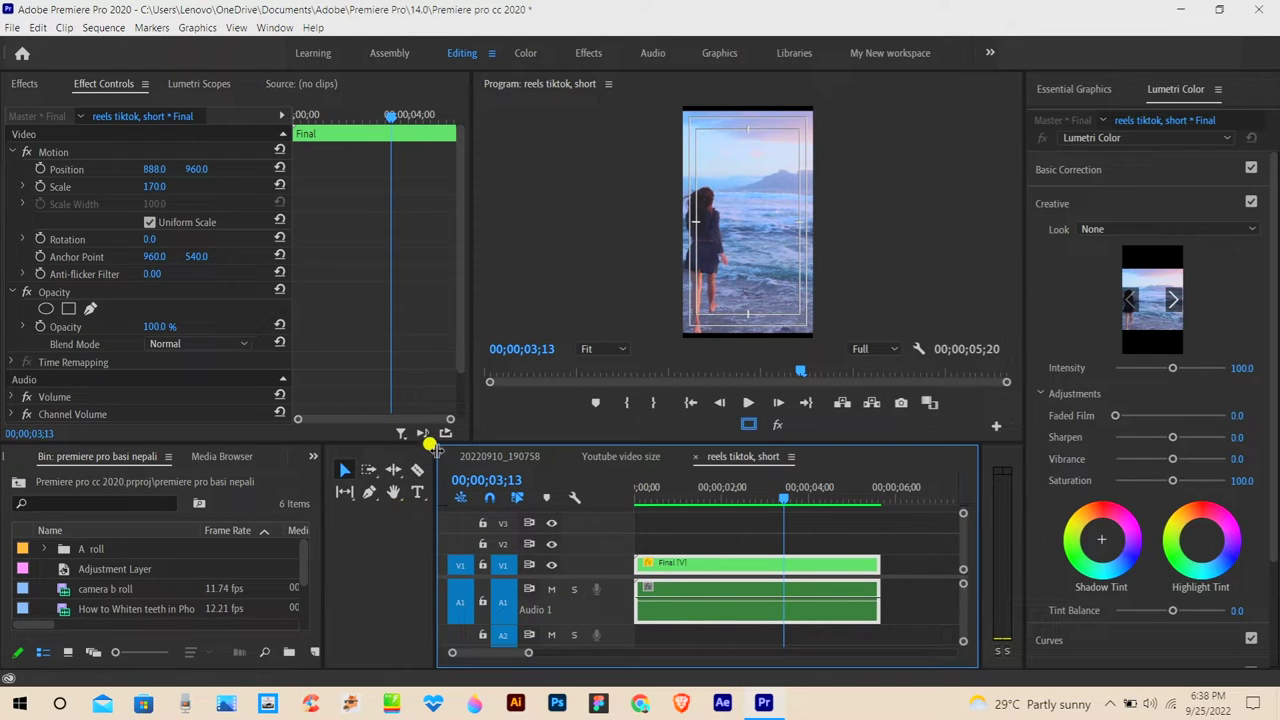
{"action": "left_click", "coordinate": [390, 449]}
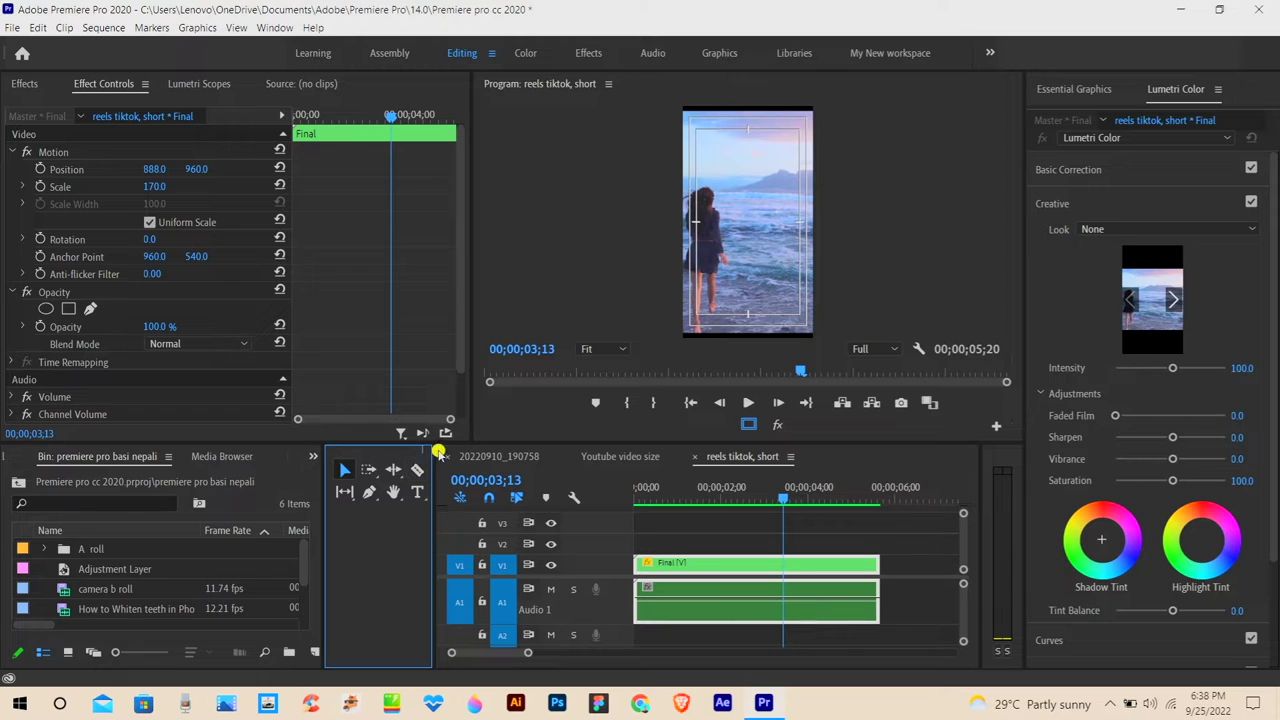
{"action": "left_click_drag", "start_coordinate": [430, 452], "coordinate": [377, 449]}
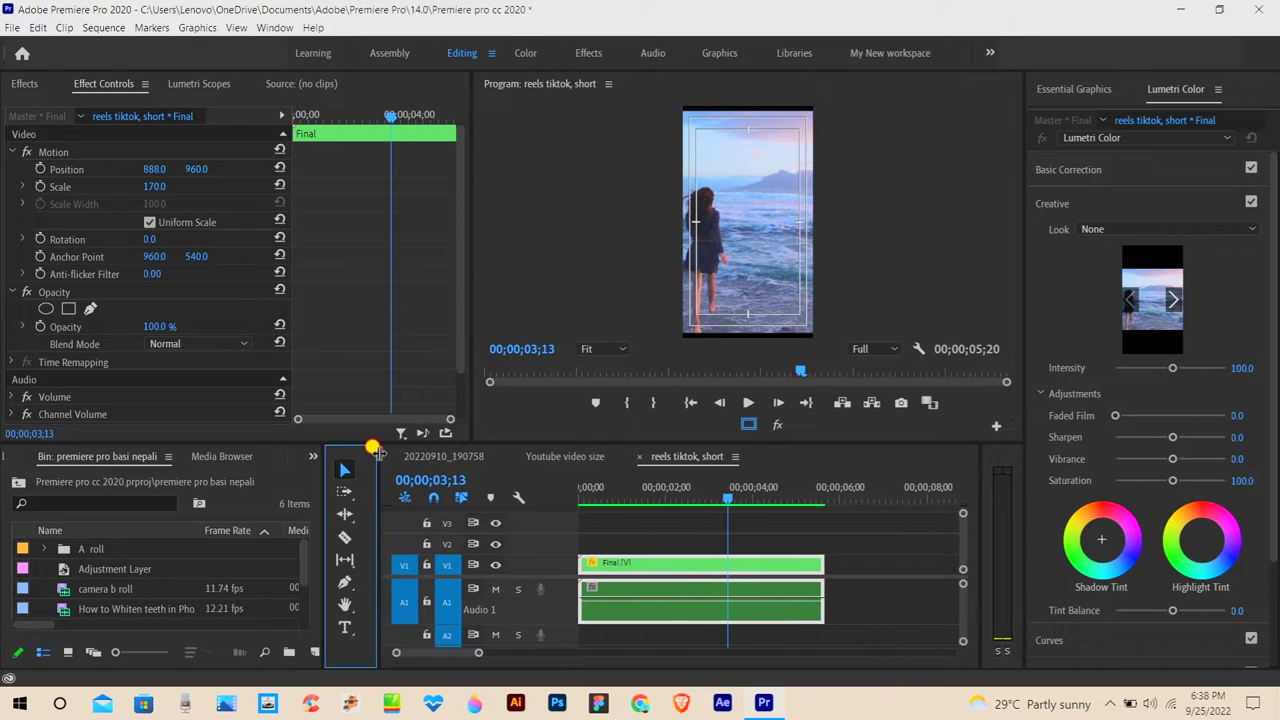
{"action": "left_click", "coordinate": [1090, 92]}
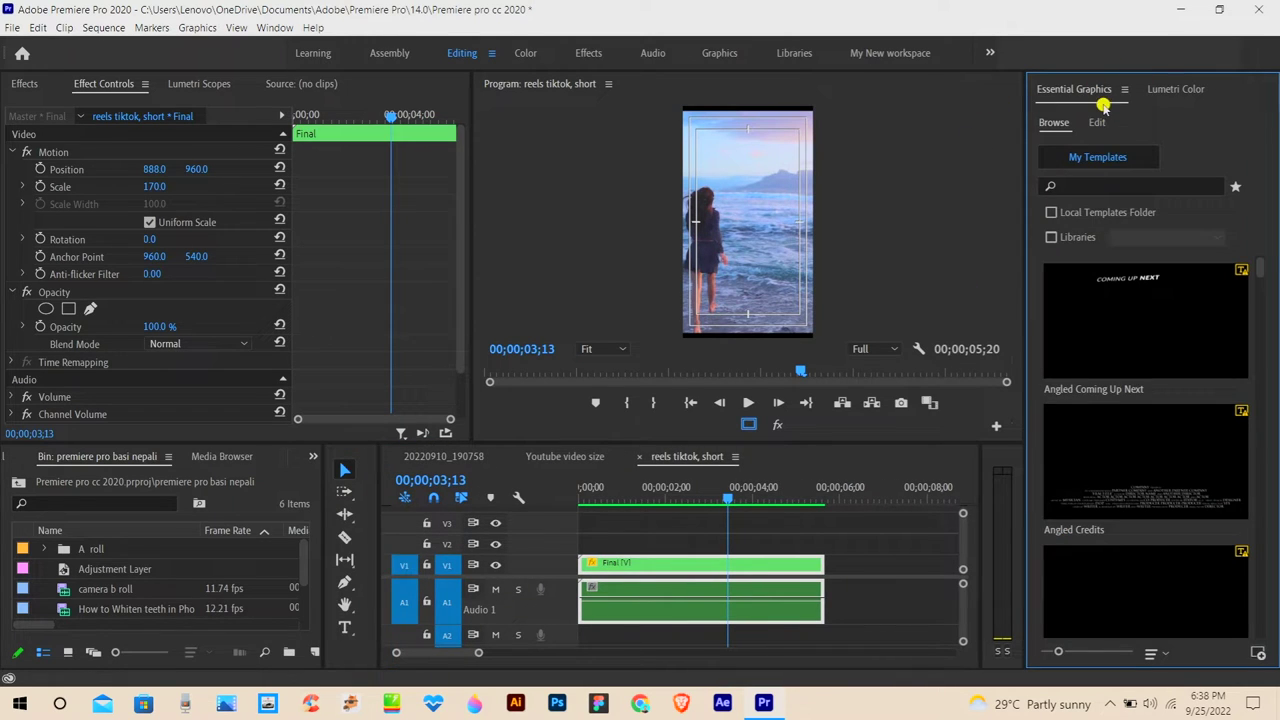
- Close the Lumetri Color panel via its panel menu, then switch to the Graphics workspace
{"action": "left_click", "coordinate": [288, 28]}
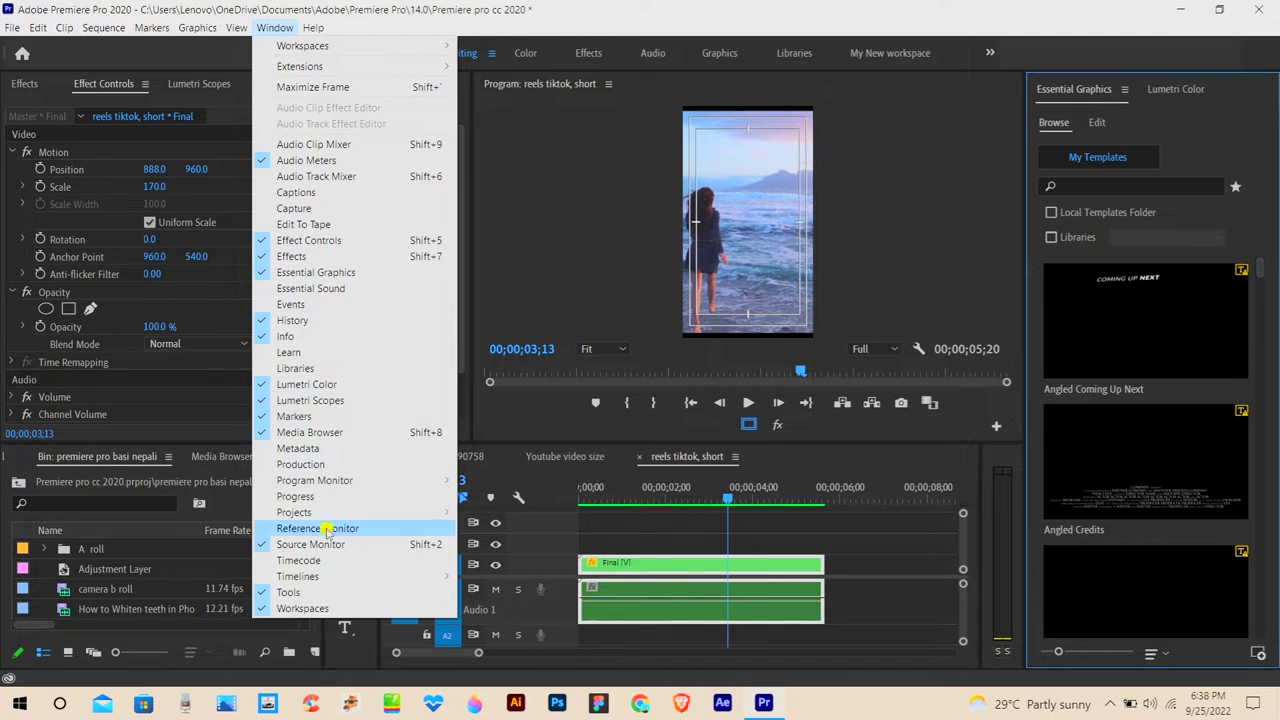
{"action": "mouse_move", "coordinate": [318, 482]}
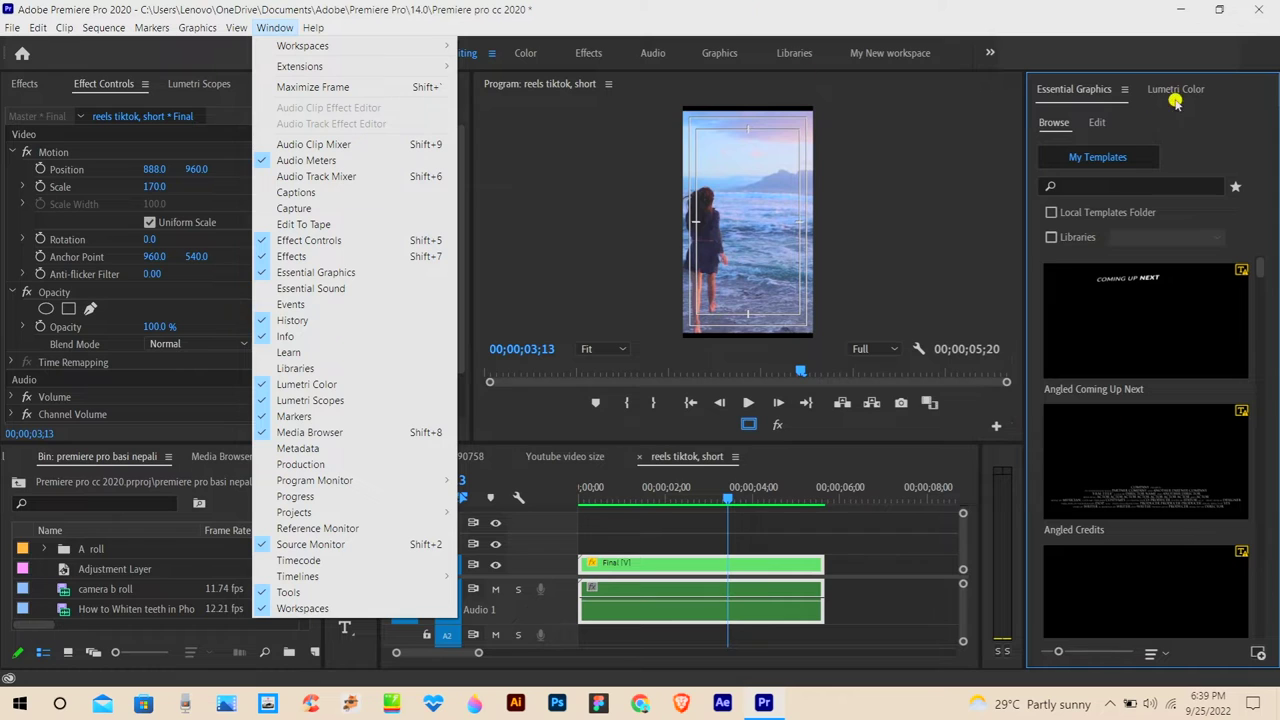
{"action": "left_click", "coordinate": [980, 21]}
{"action": "left_click", "coordinate": [1180, 90]}
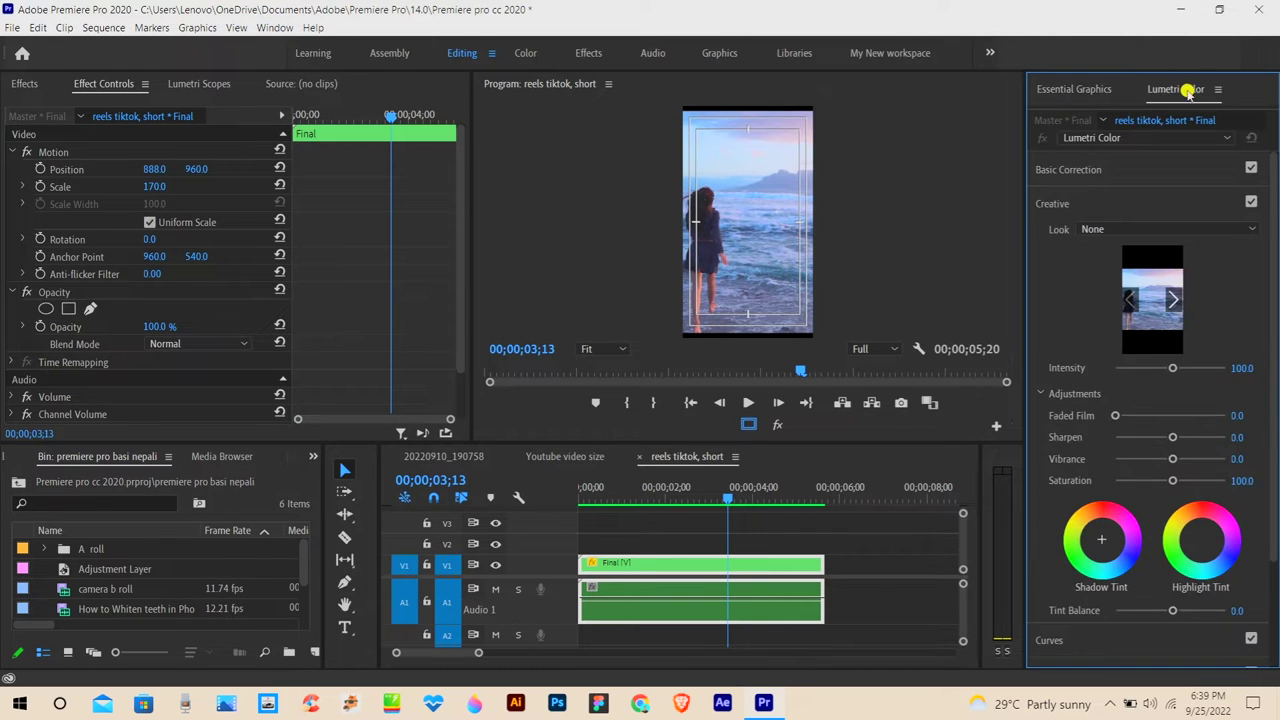
{"action": "left_click", "coordinate": [1222, 88]}
{"action": "left_click", "coordinate": [1080, 92]}
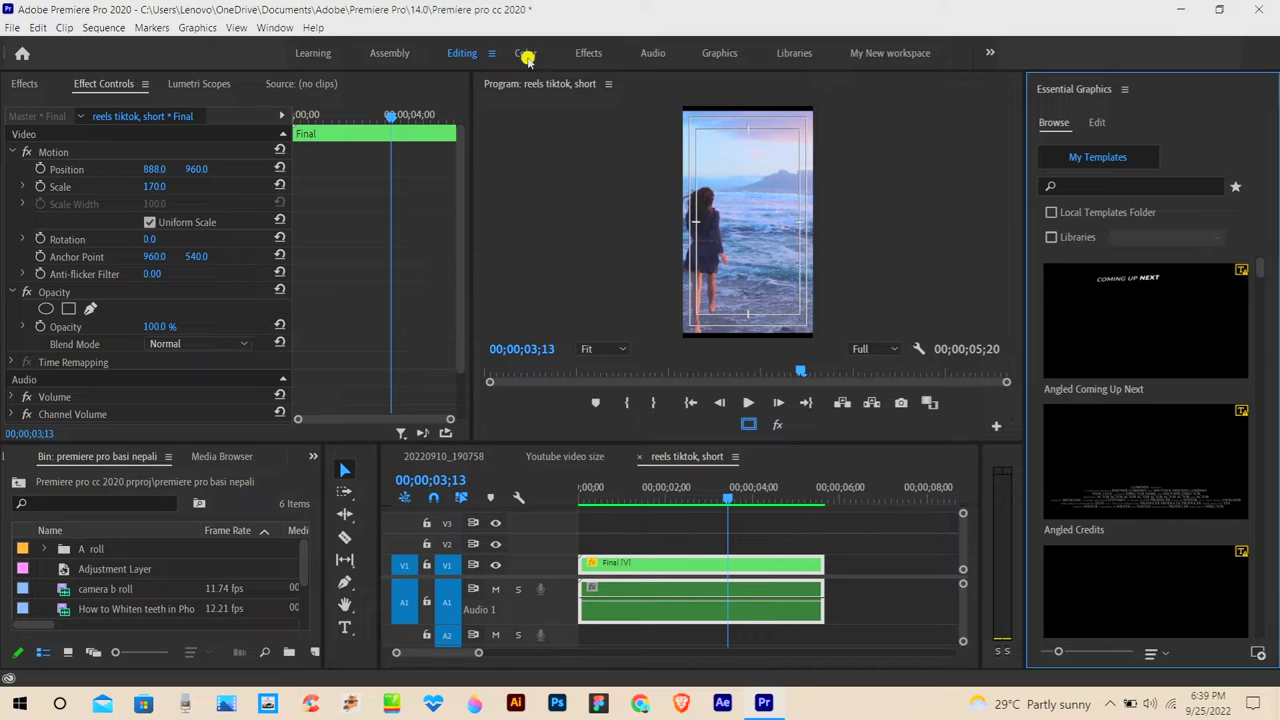
{"action": "left_click", "coordinate": [711, 53]}
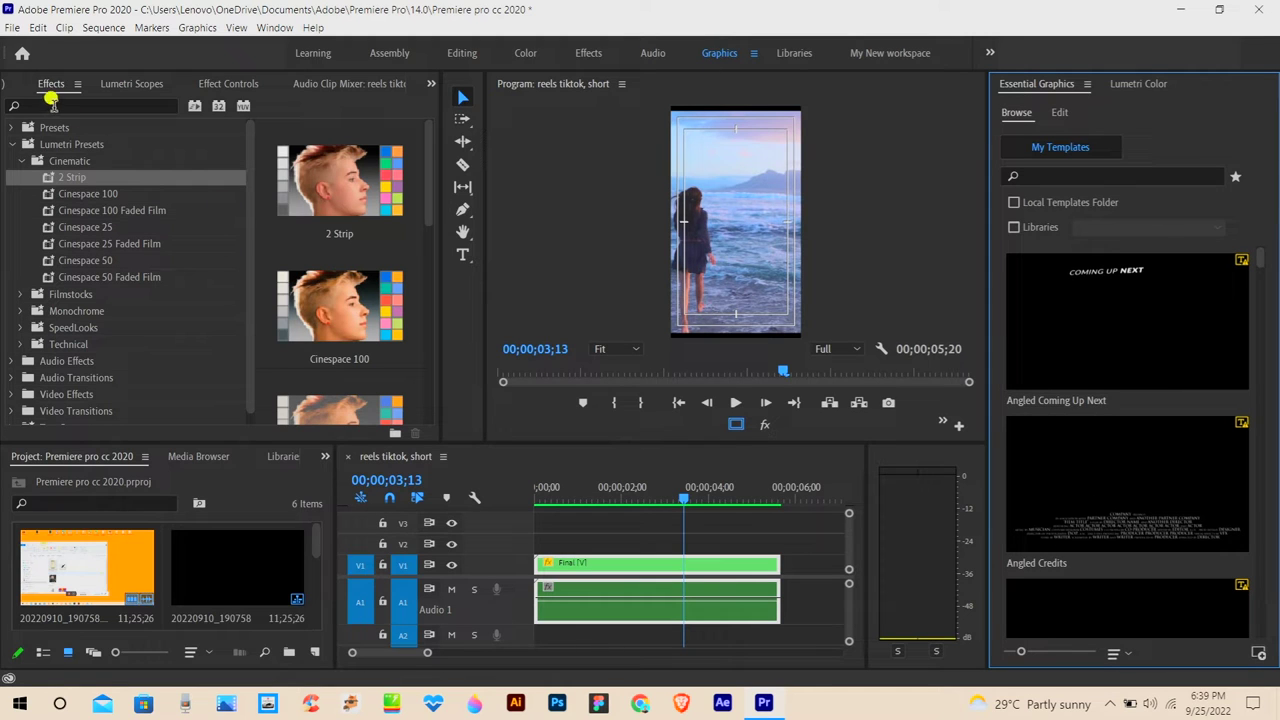
- Collapse the Lumetri Presets folder and resize the border between the program monitor and timeline
{"action": "left_click", "coordinate": [11, 143]}
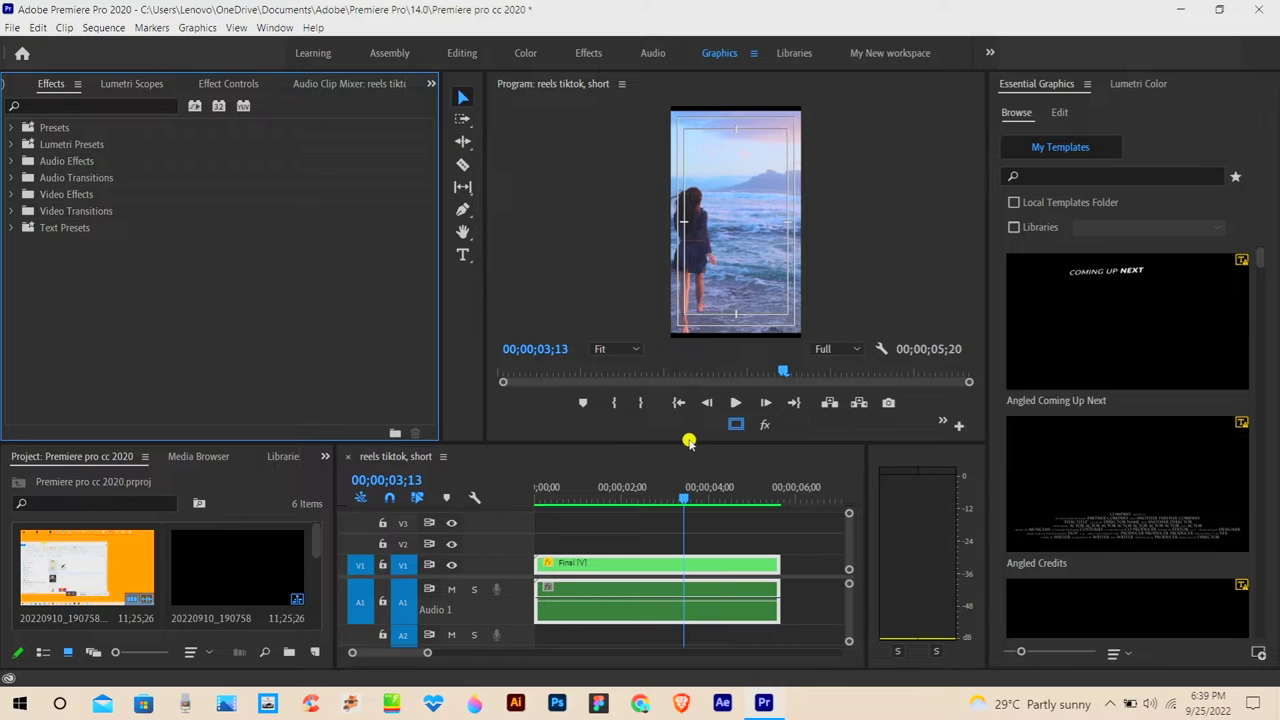
{"action": "left_click_drag", "start_coordinate": [686, 440], "coordinate": [686, 400]}
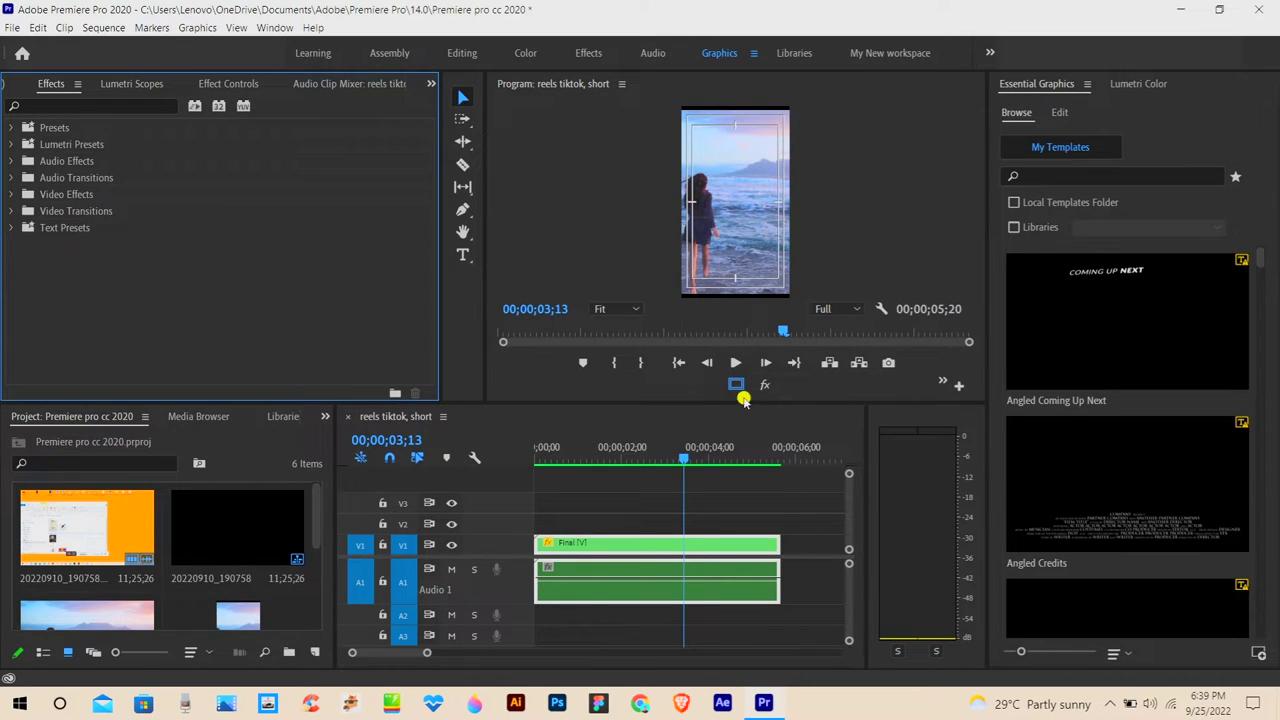
{"action": "left_click_drag", "start_coordinate": [733, 400], "coordinate": [733, 427]}
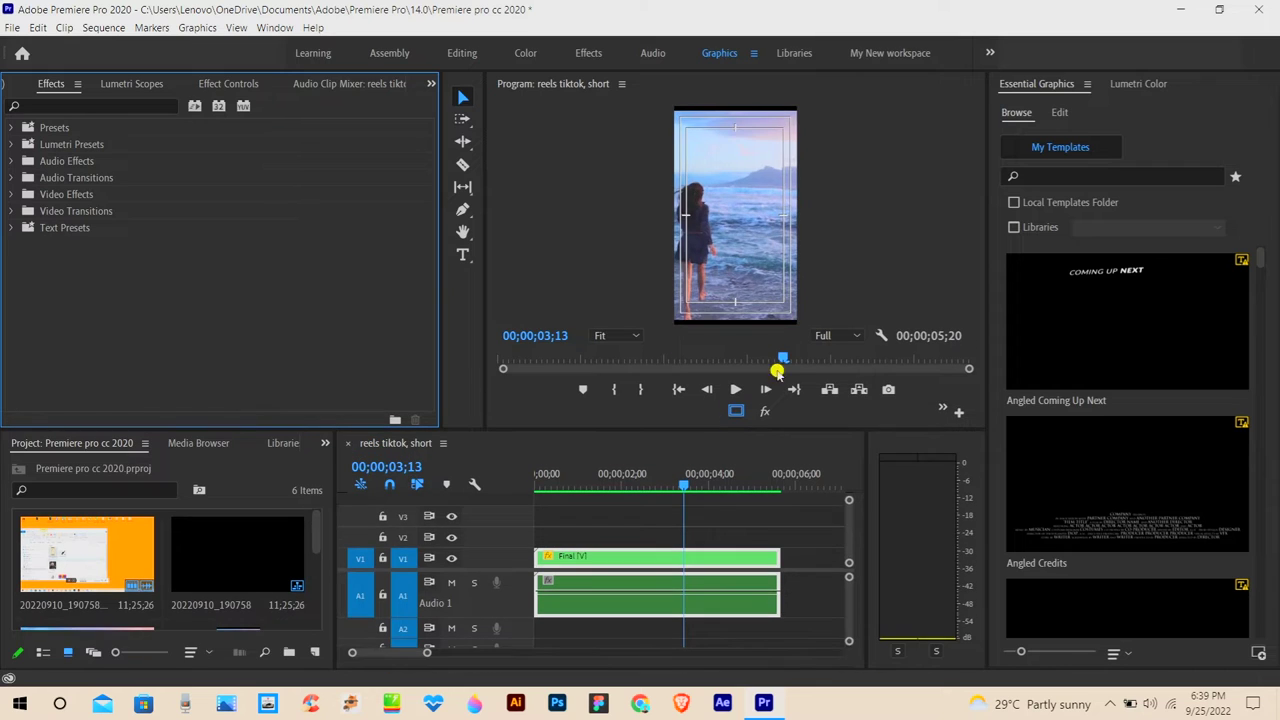
- Deselect the timeline clips and open the Graphics menu's New Layer options
{"action": "left_click", "coordinate": [208, 28]}
{"action": "left_click", "coordinate": [697, 445]}
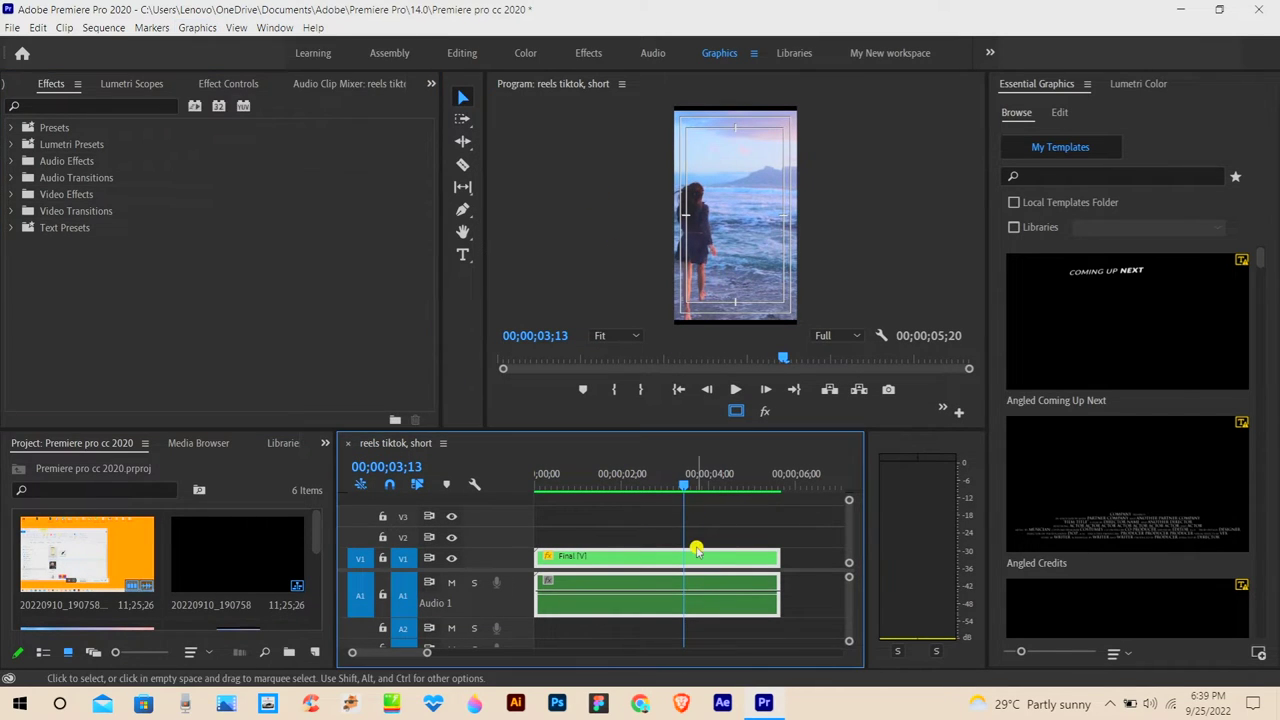
{"action": "left_click", "coordinate": [740, 532]}
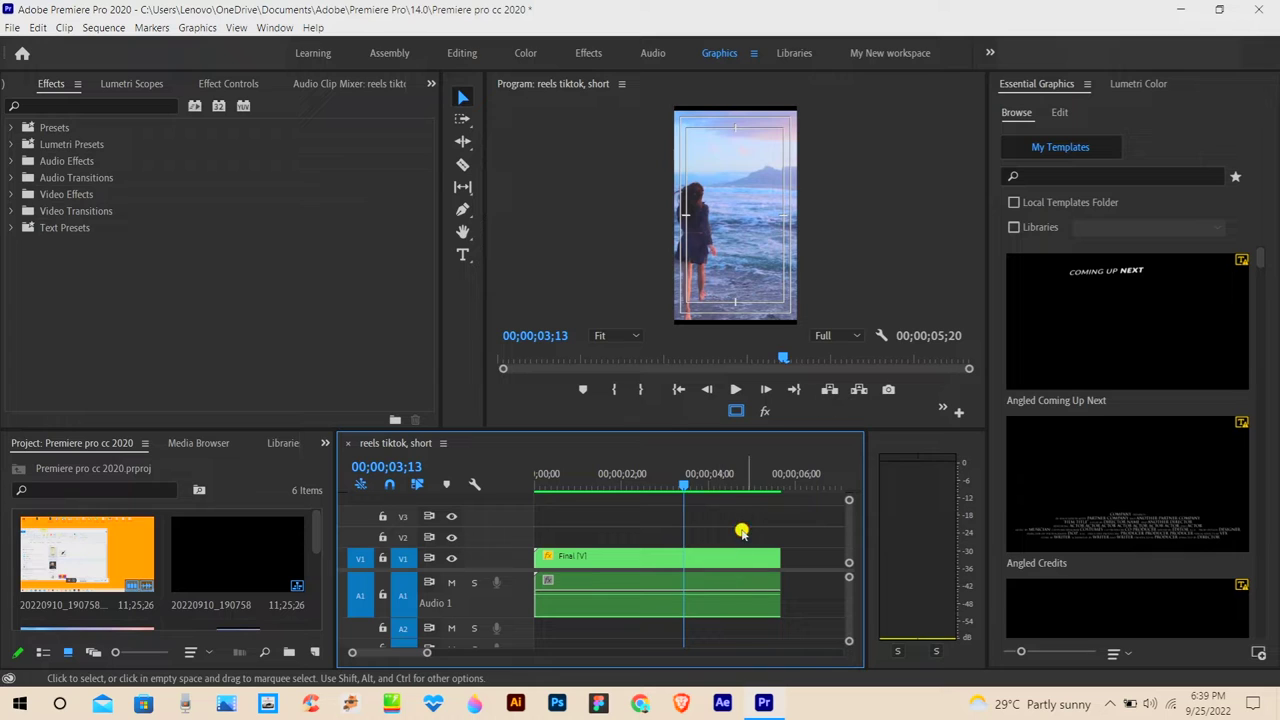
{"action": "left_click", "coordinate": [197, 28]}
{"action": "mouse_move", "coordinate": [320, 83]}
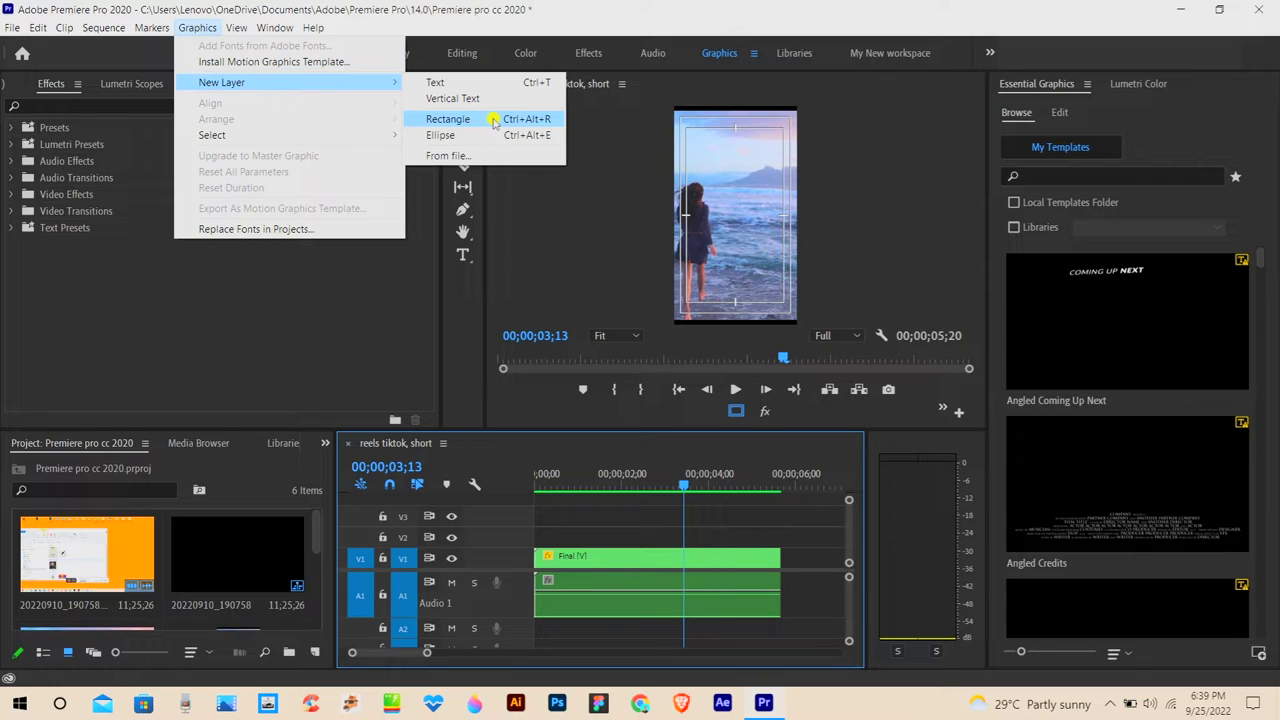
- Add a Rectangle layer and place its Graphic clip on V2 near the sequence start
{"action": "left_click", "coordinate": [493, 120]}
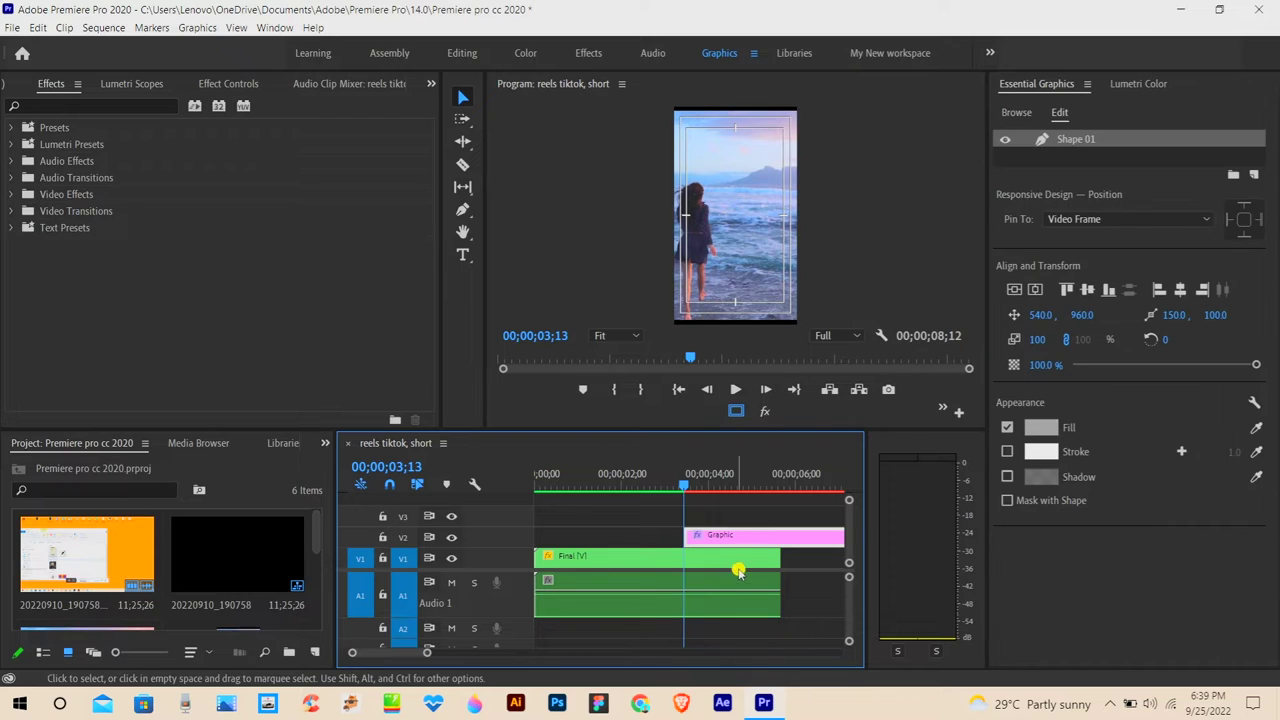
{"action": "left_click_drag", "start_coordinate": [740, 536], "coordinate": [632, 527]}
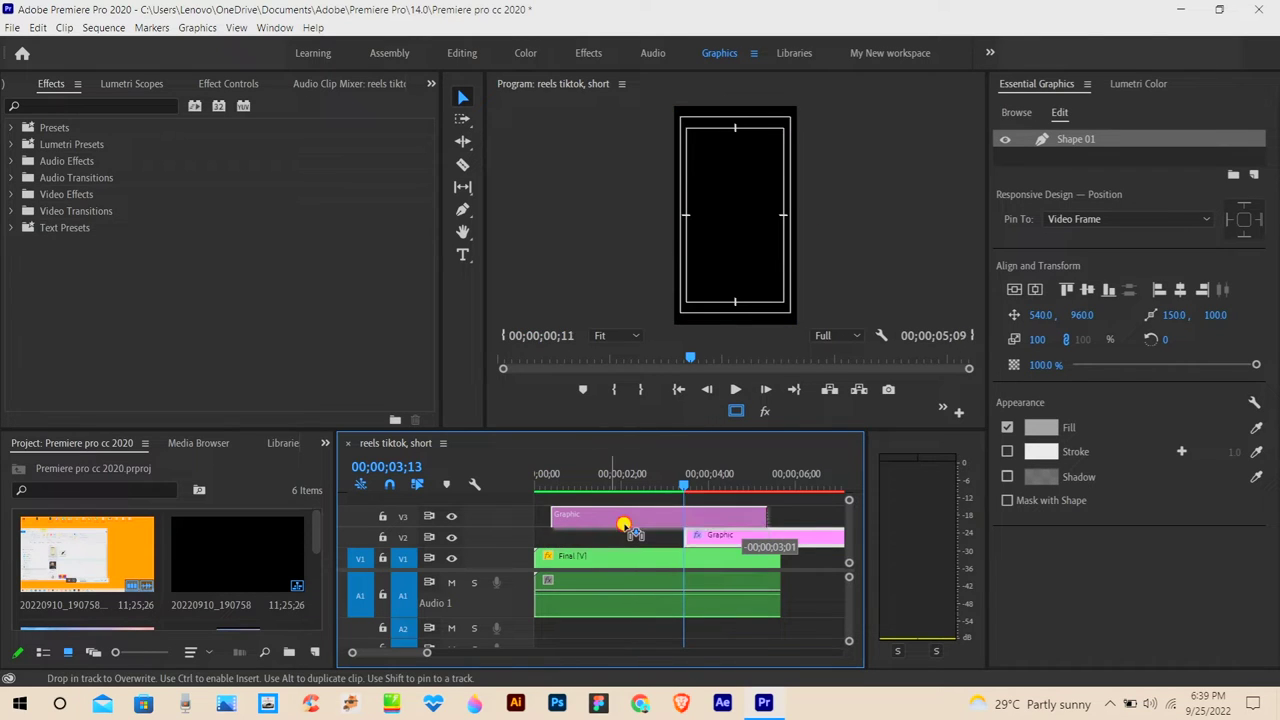
{"action": "left_click_drag", "start_coordinate": [632, 527], "coordinate": [630, 537]}
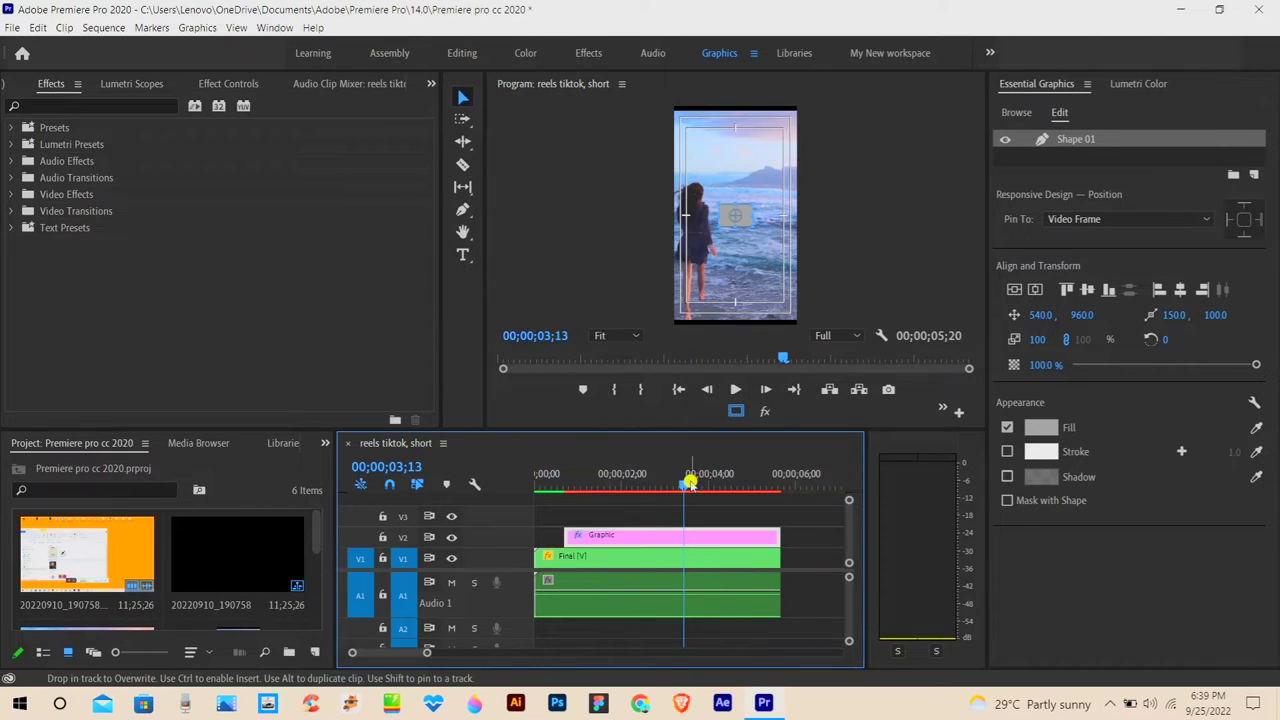
- Enlarge the program monitor slightly and move the playhead to 03;01
{"action": "left_click", "coordinate": [660, 487]}
{"action": "left_click", "coordinate": [746, 258]}
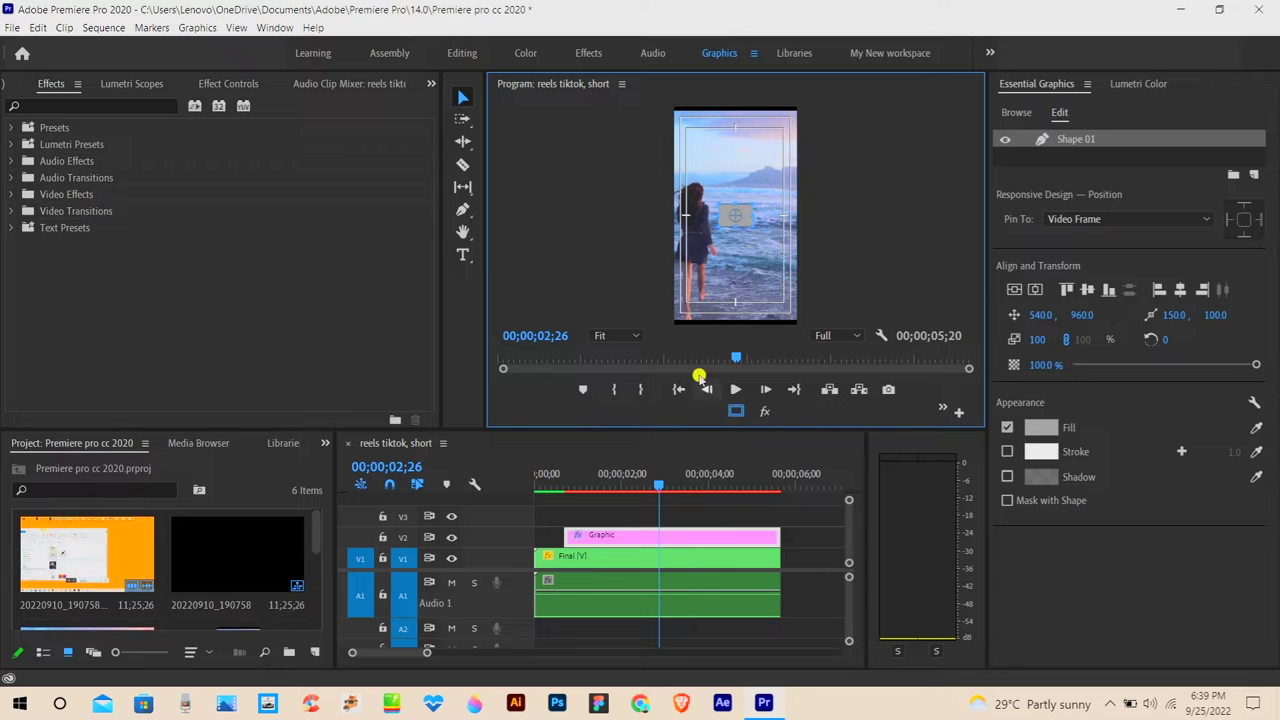
{"action": "left_click_drag", "start_coordinate": [694, 425], "coordinate": [697, 456]}
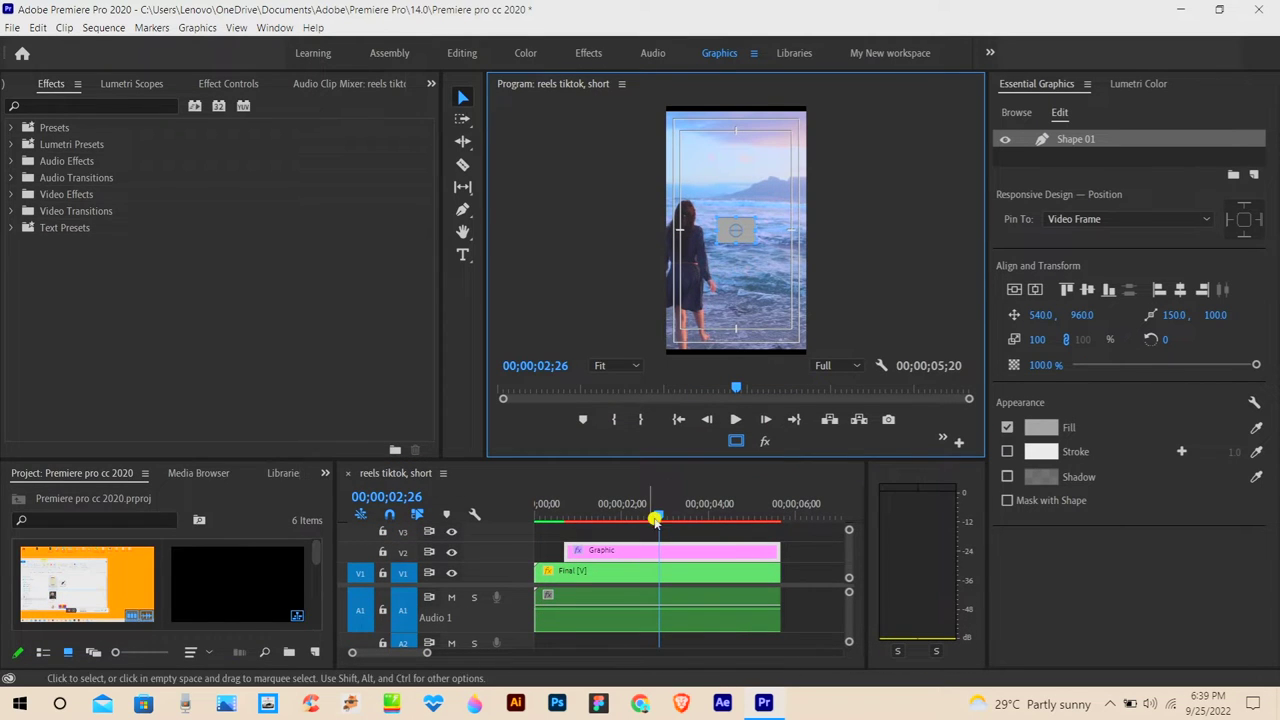
{"action": "double_click", "coordinate": [522, 616]}
{"action": "double_click", "coordinate": [522, 616]}
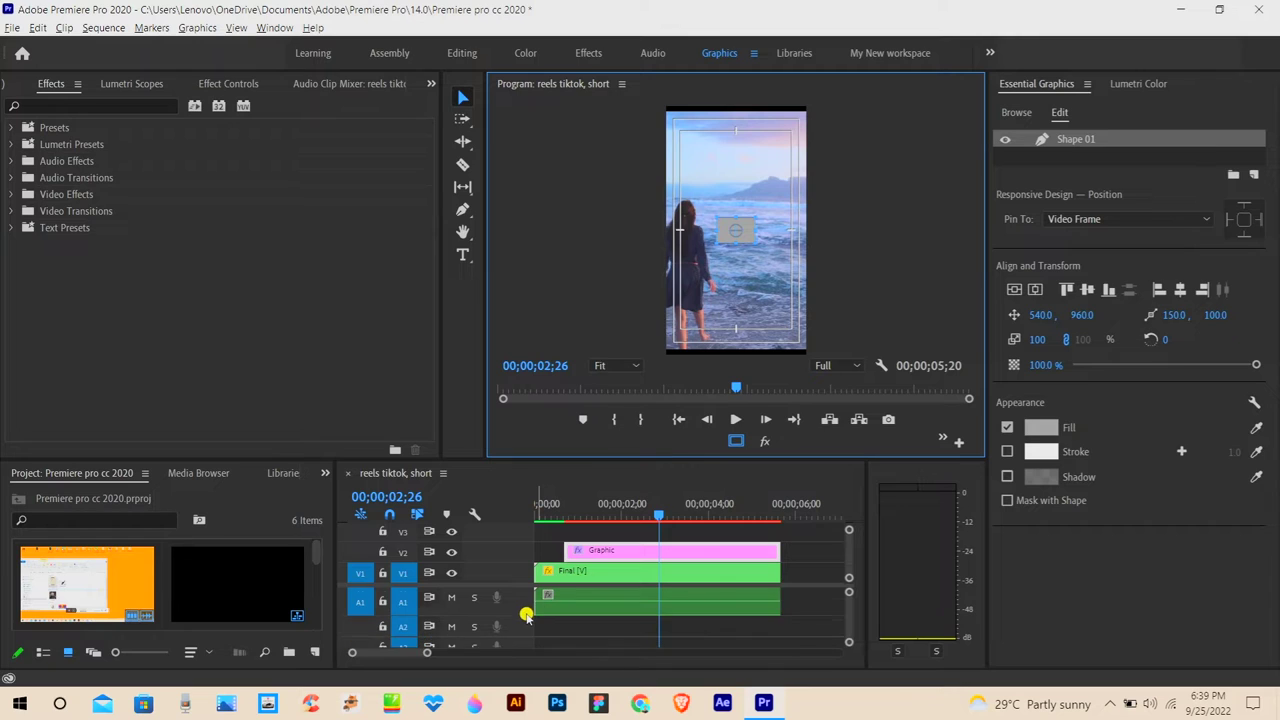
{"action": "key", "text": "alt"}
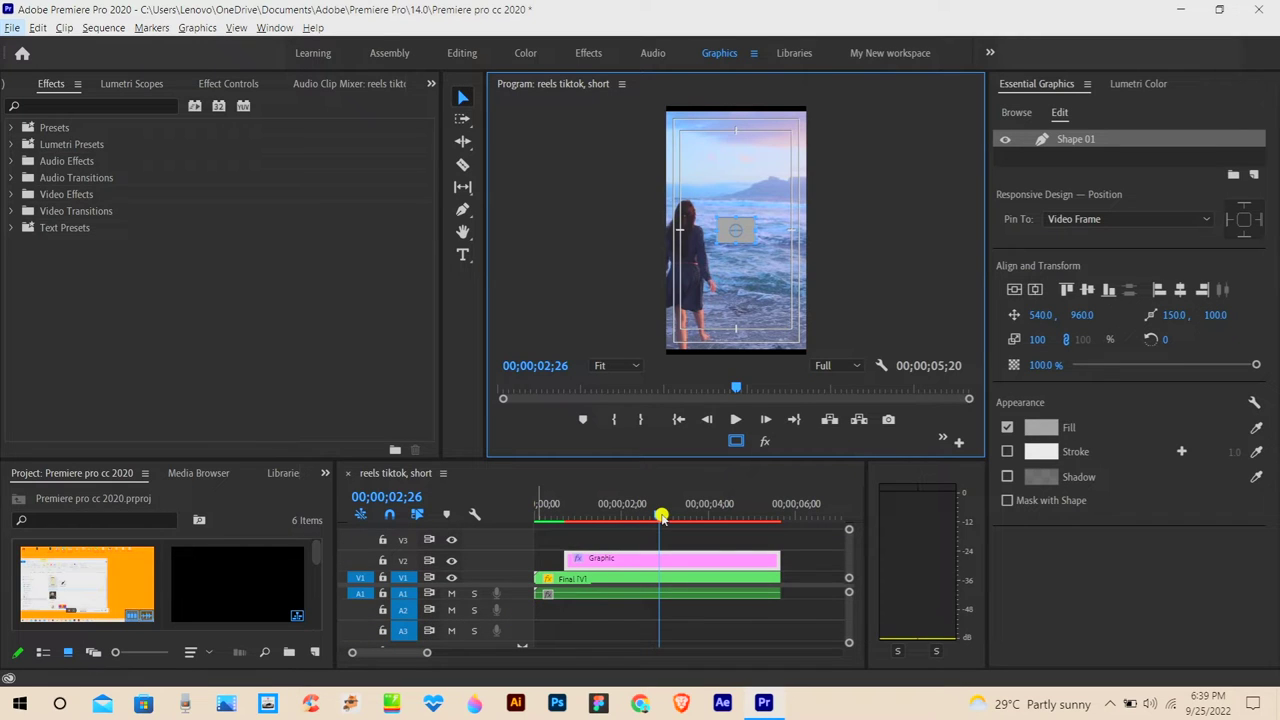
{"action": "left_click_drag", "start_coordinate": [661, 516], "coordinate": [666, 516]}
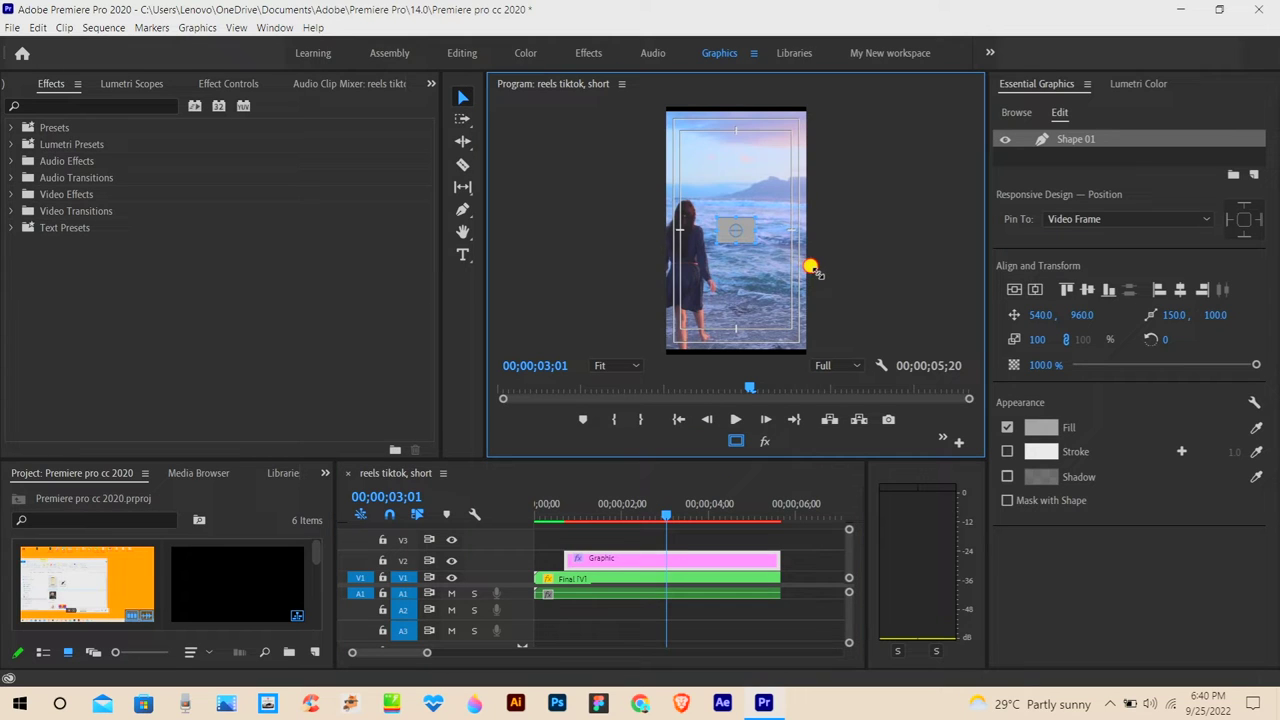
- Select the Shape 01 rectangle, centre it horizontally, and move it up in the frame
{"action": "left_click", "coordinate": [757, 249]}
{"action": "left_click", "coordinate": [1016, 112]}
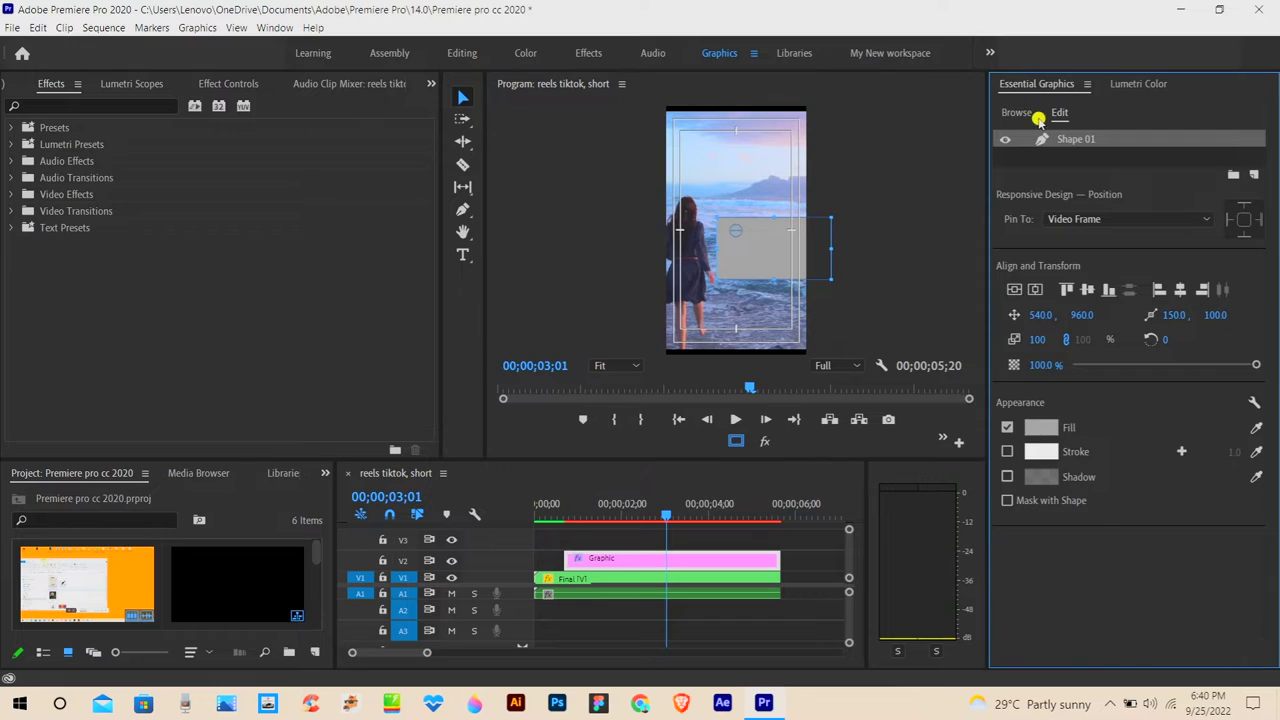
{"action": "left_click", "coordinate": [1060, 112]}
{"action": "left_click", "coordinate": [1035, 289]}
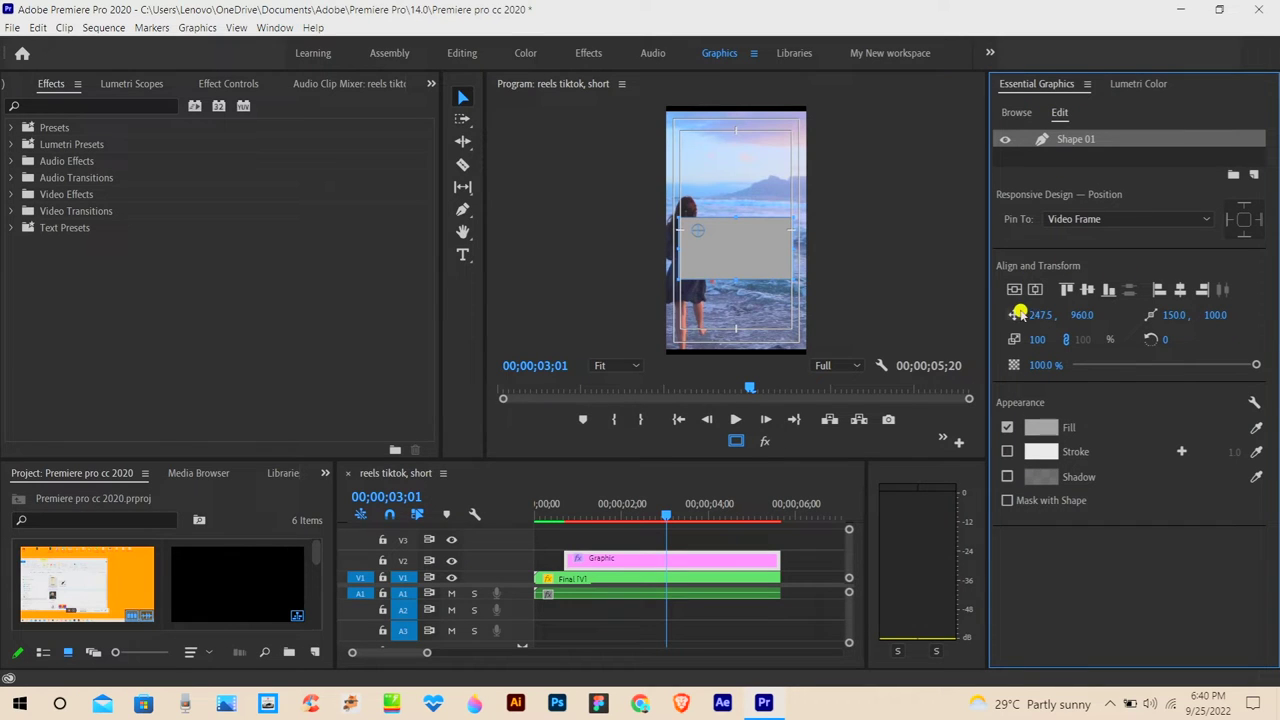
{"action": "left_click_drag", "start_coordinate": [762, 285], "coordinate": [762, 267]}
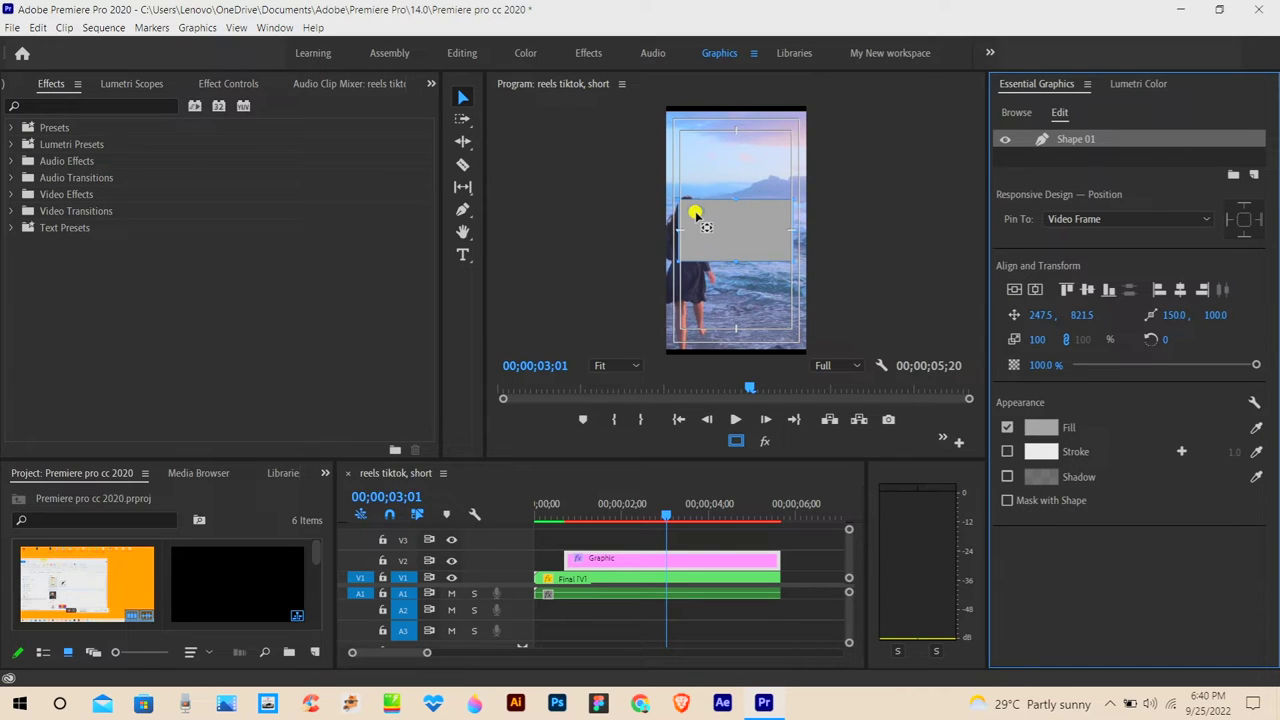
- Recentre the rectangle's anchor point, pin it to the video frame edges, and toggle the maximized preview
{"action": "left_click_drag", "start_coordinate": [696, 213], "coordinate": [736, 235]}
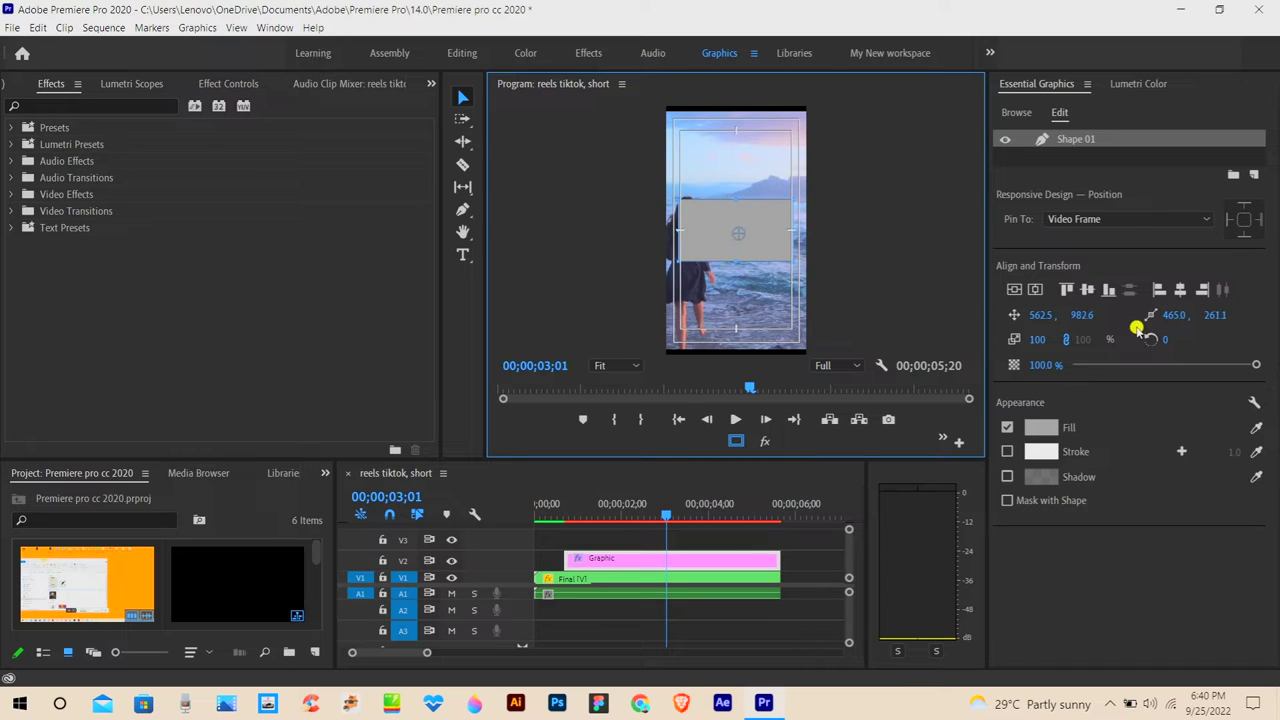
{"action": "left_click", "coordinate": [1243, 226]}
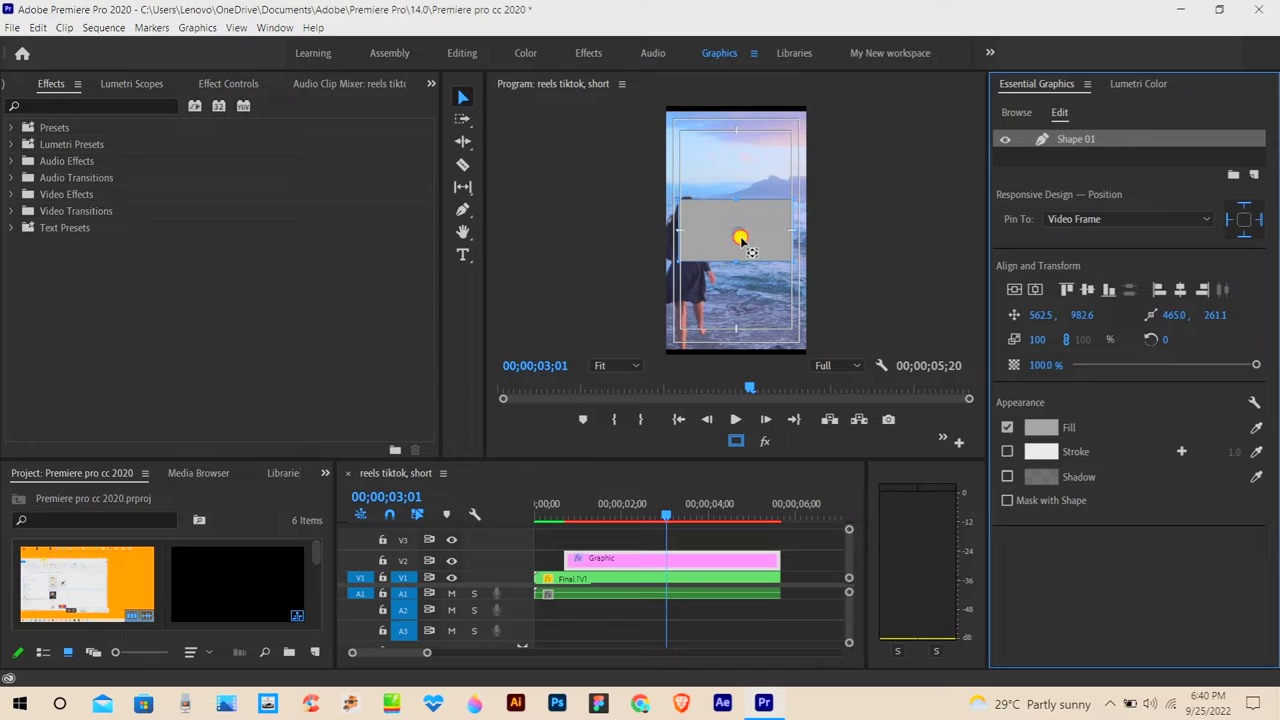
{"action": "left_click_drag", "start_coordinate": [740, 238], "coordinate": [736, 234]}
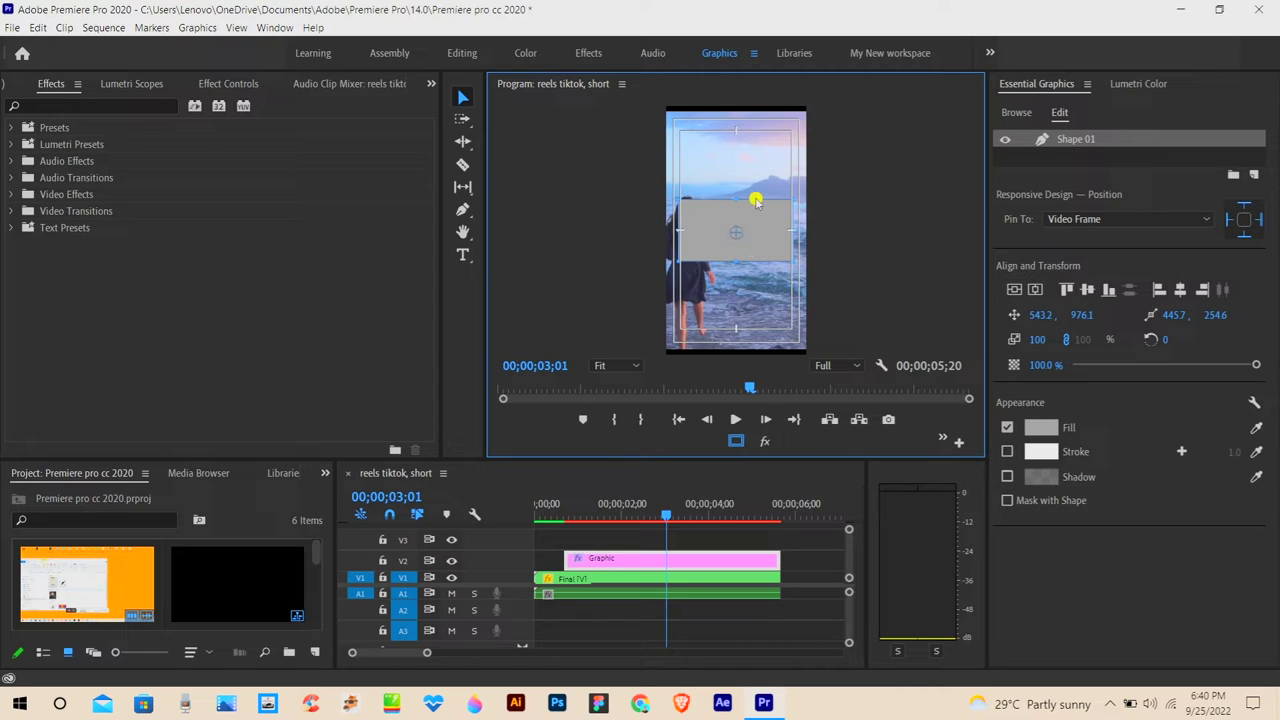
{"action": "key", "text": "grave"}
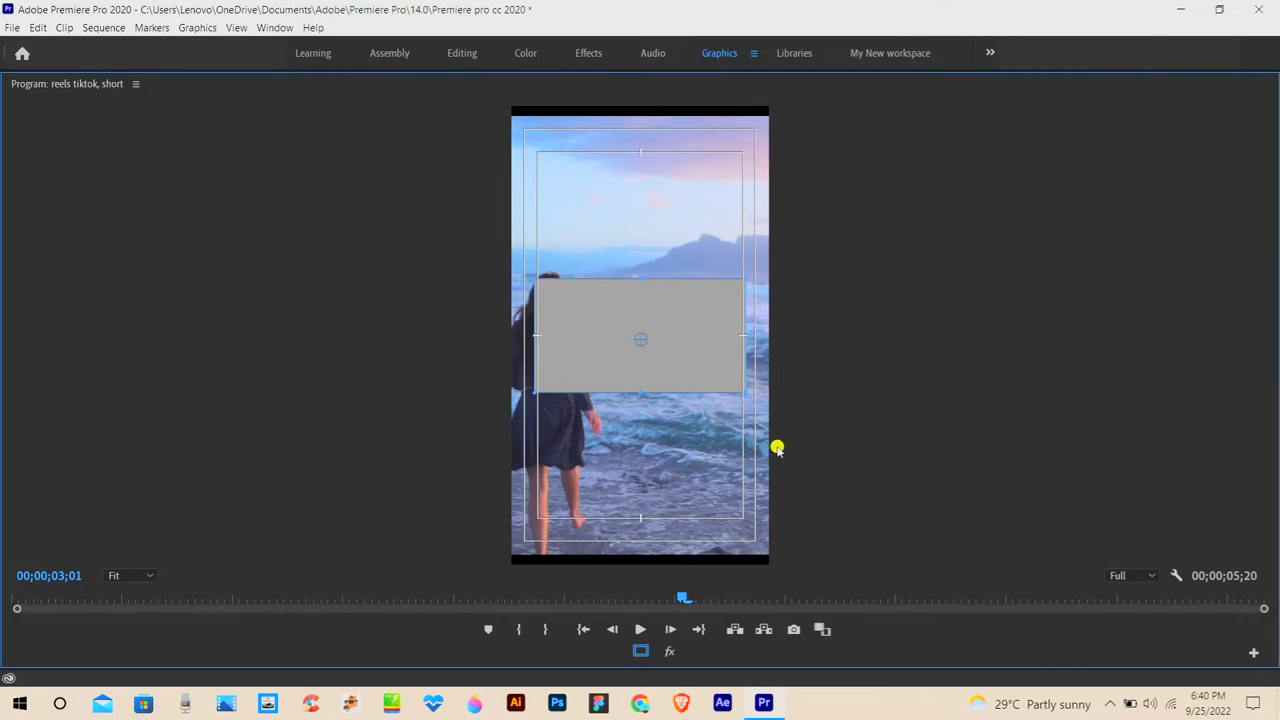
{"action": "key", "text": "grave"}
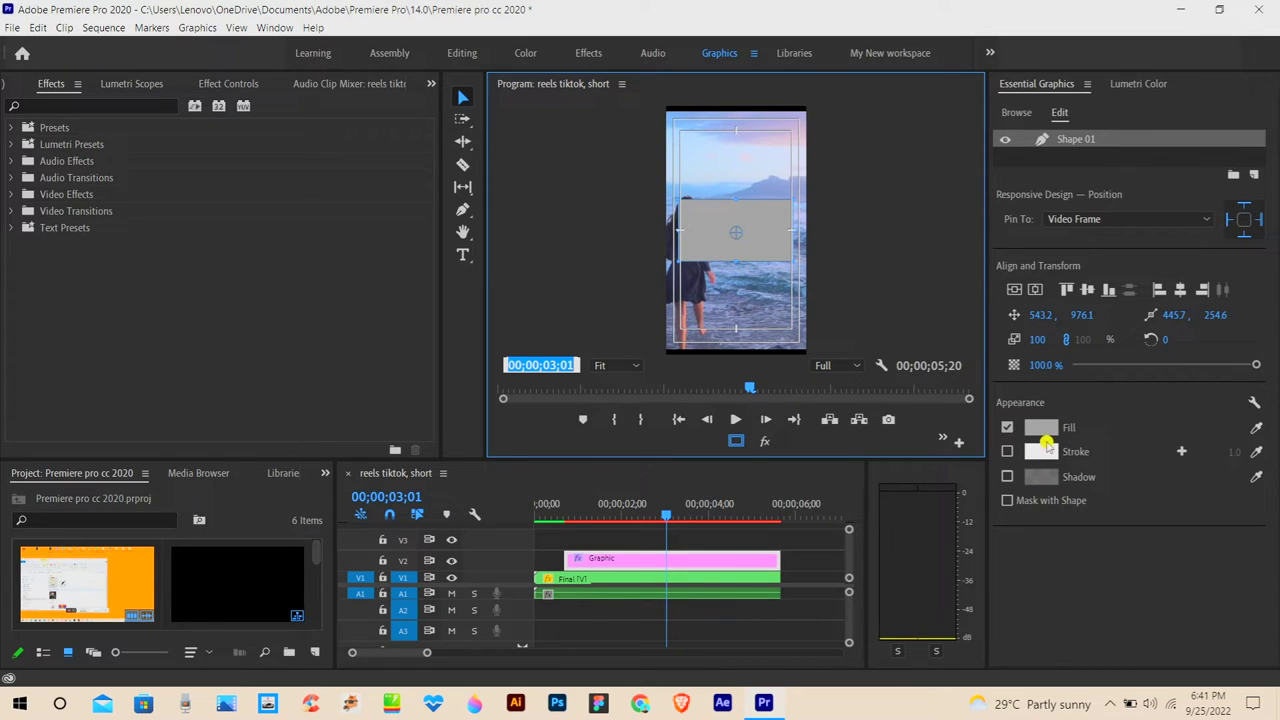
- Set the rectangle's fill colour to blue (#3A6BBE) in the Color Picker
{"action": "left_click", "coordinate": [1040, 428]}
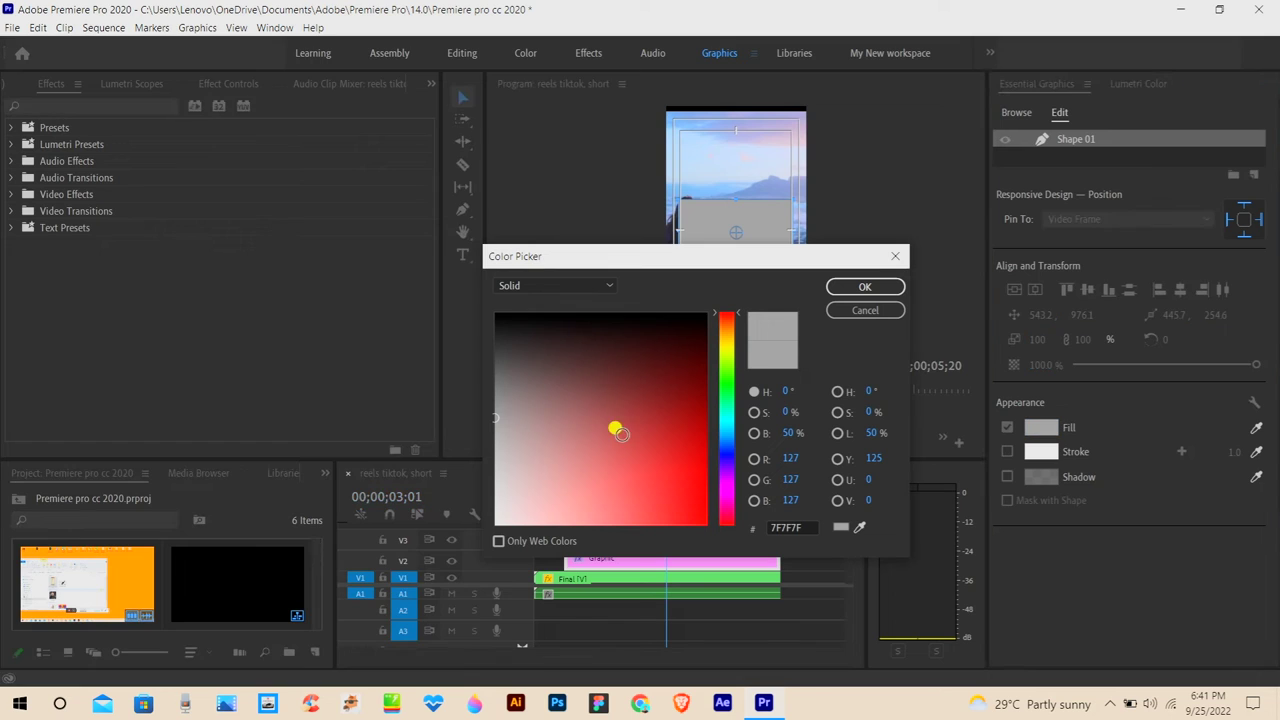
{"action": "left_click", "coordinate": [613, 454]}
{"action": "left_click_drag", "start_coordinate": [731, 467], "coordinate": [729, 442]}
{"action": "left_click", "coordinate": [639, 467]}
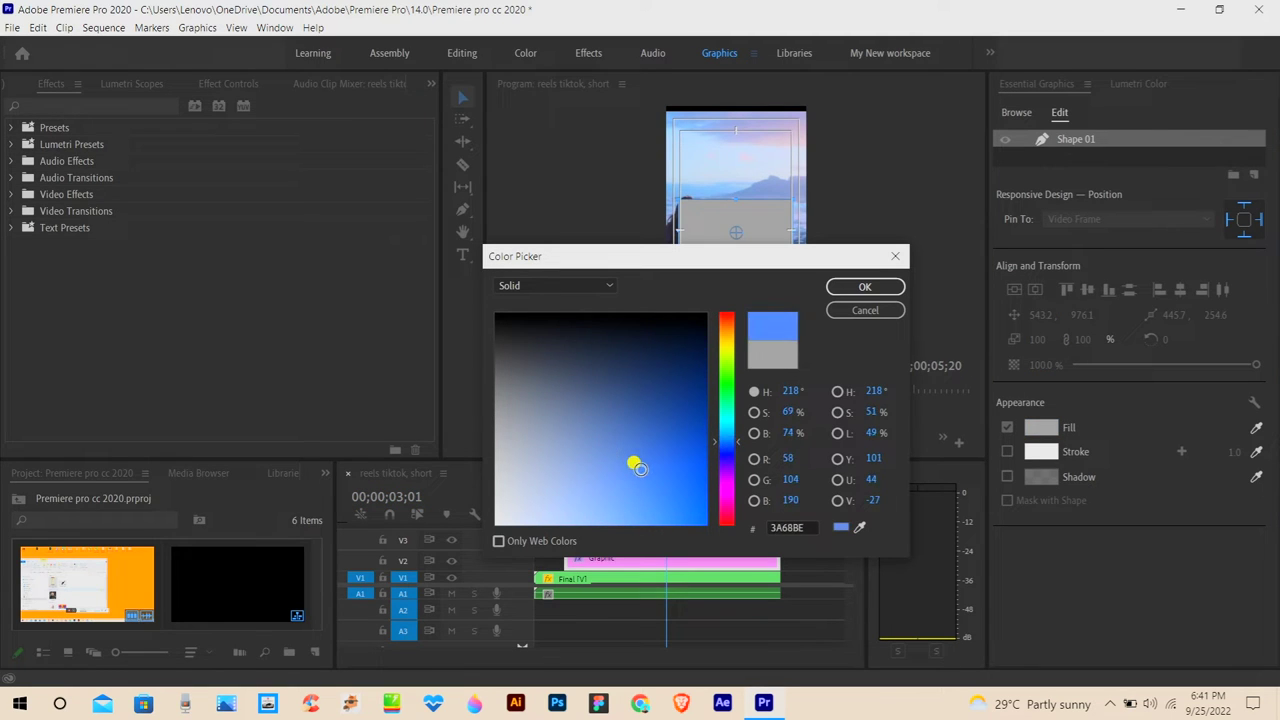
{"action": "left_click", "coordinate": [884, 288]}
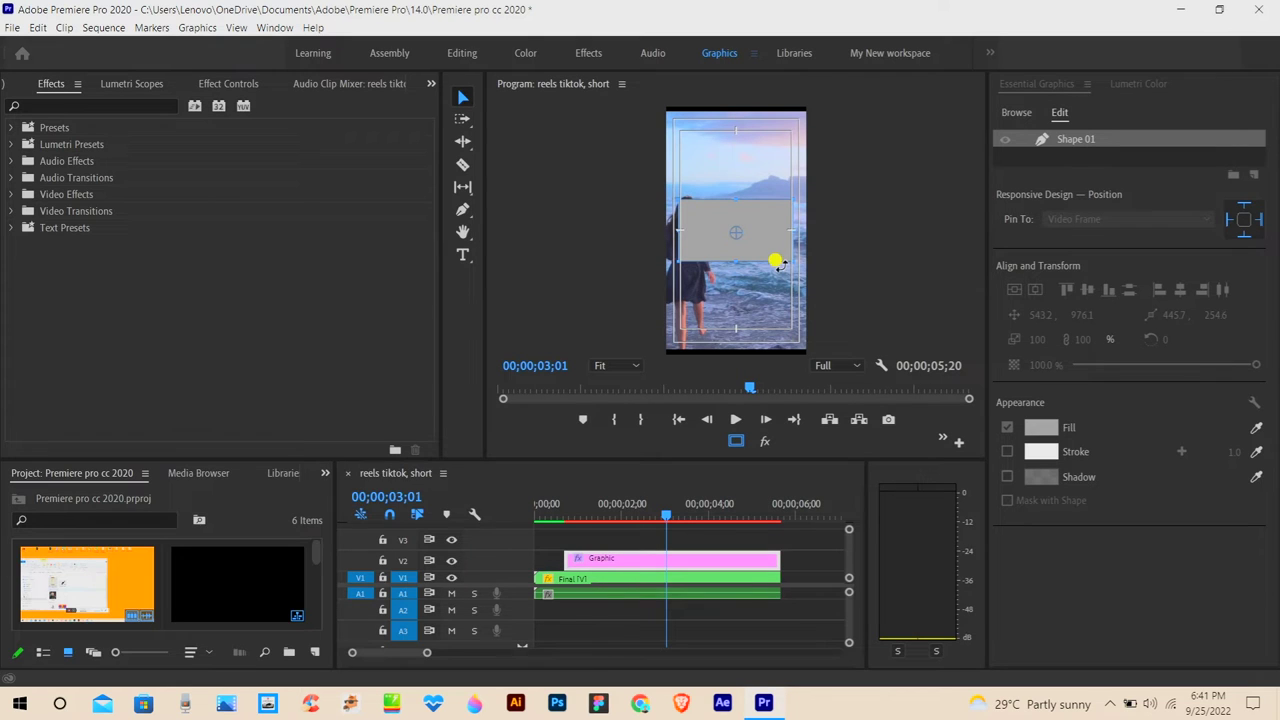
- Move the blue rectangle slightly up in the frame
{"action": "left_click", "coordinate": [728, 240]}
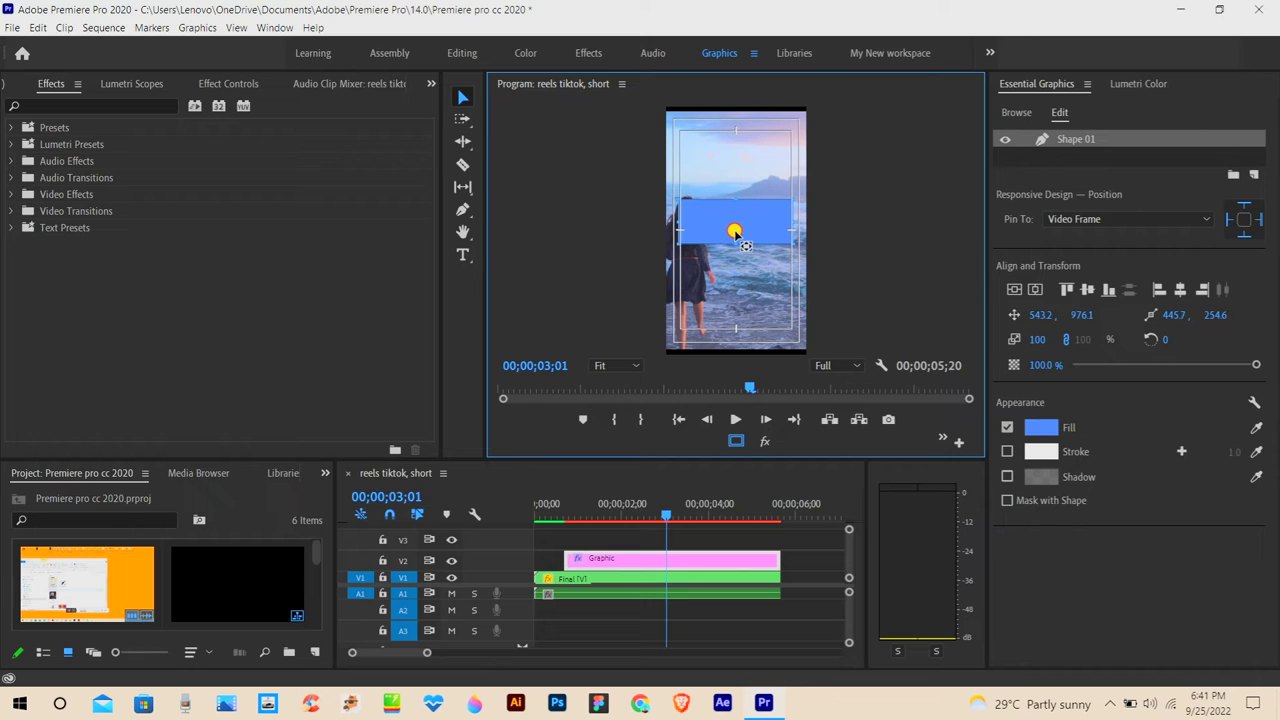
{"action": "left_click_drag", "start_coordinate": [734, 231], "coordinate": [734, 223]}
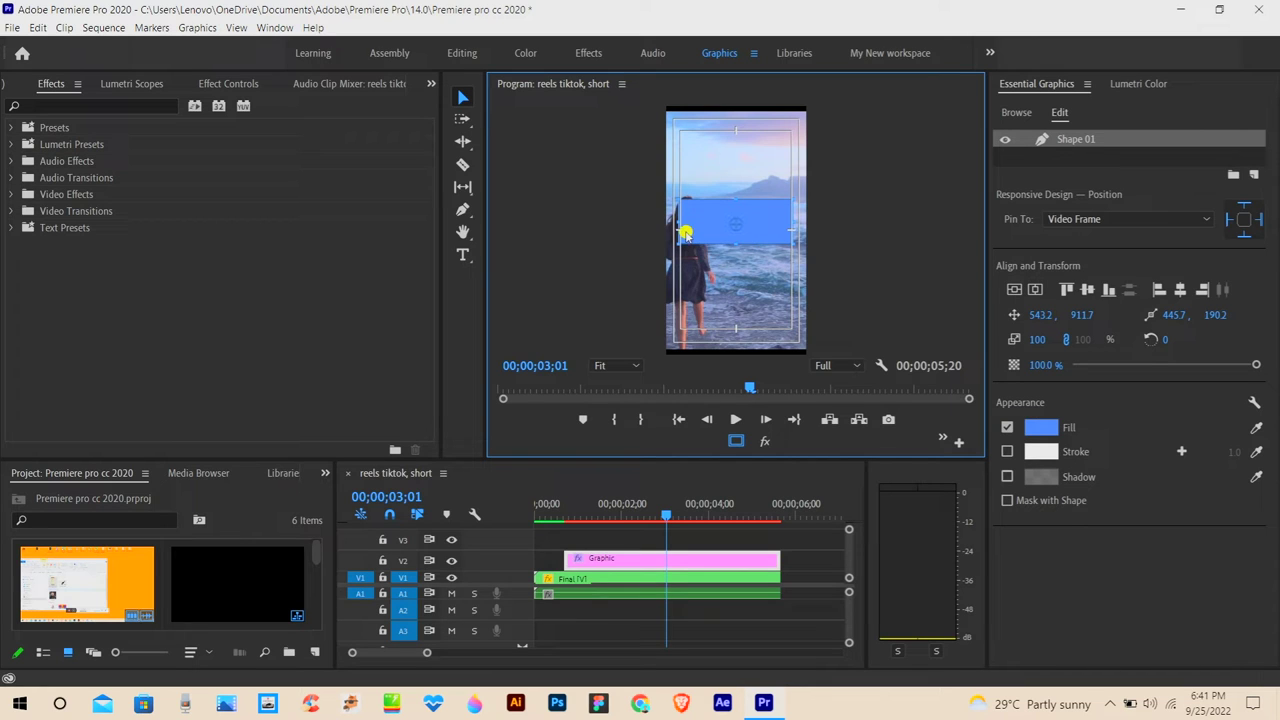
{"action": "left_click", "coordinate": [248, 86]}
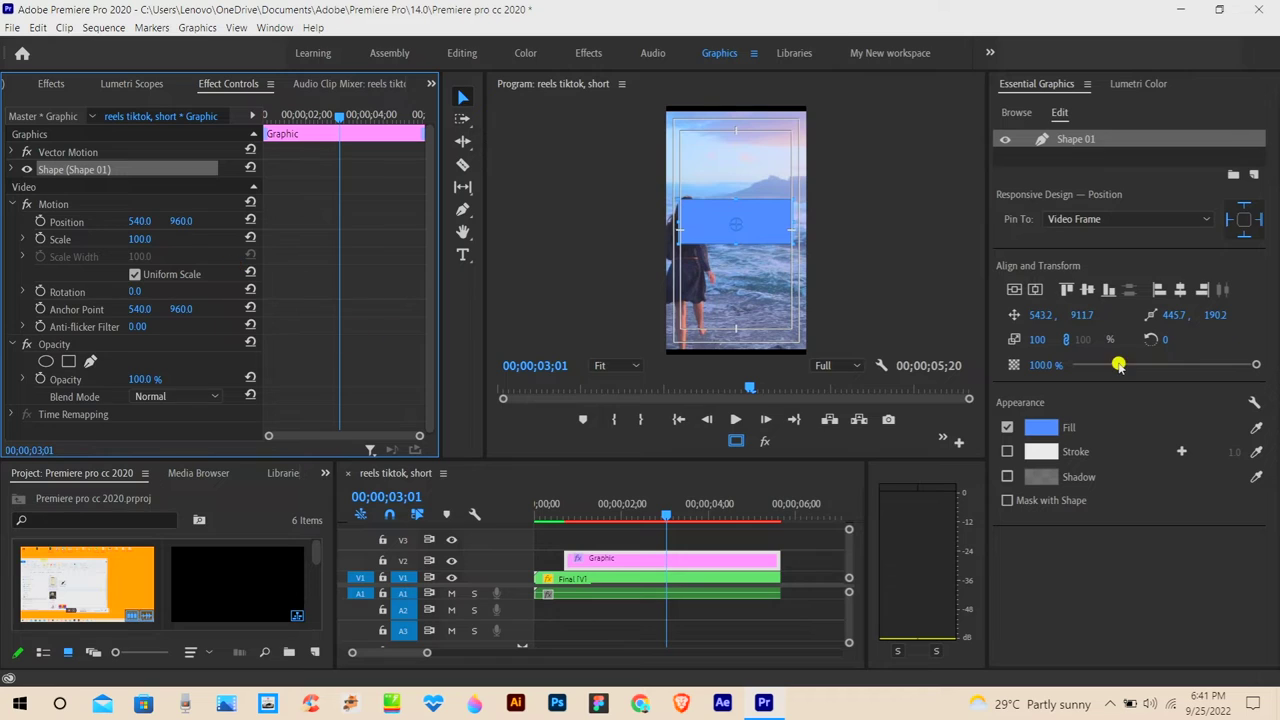
- Lower the rectangle via its vertical Position and add a stroke of width 3
{"action": "left_click_drag", "start_coordinate": [183, 222], "coordinate": [380, 237]}
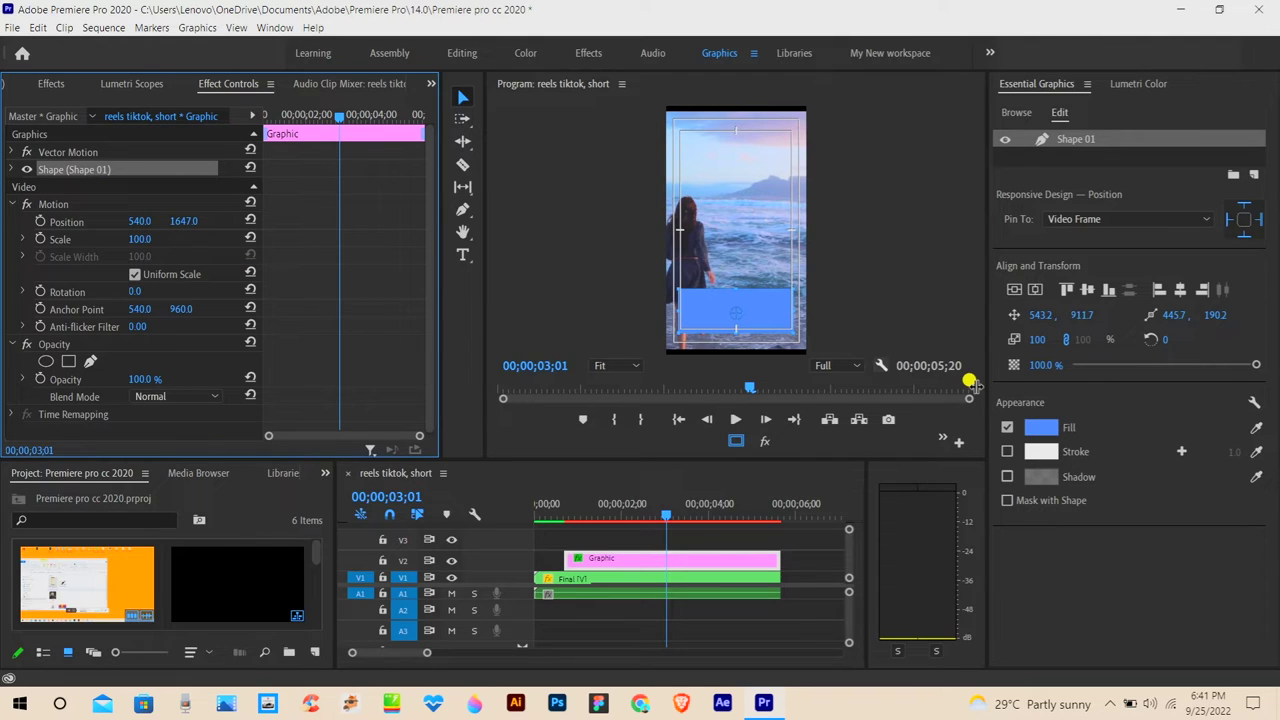
{"action": "left_click", "coordinate": [667, 515]}
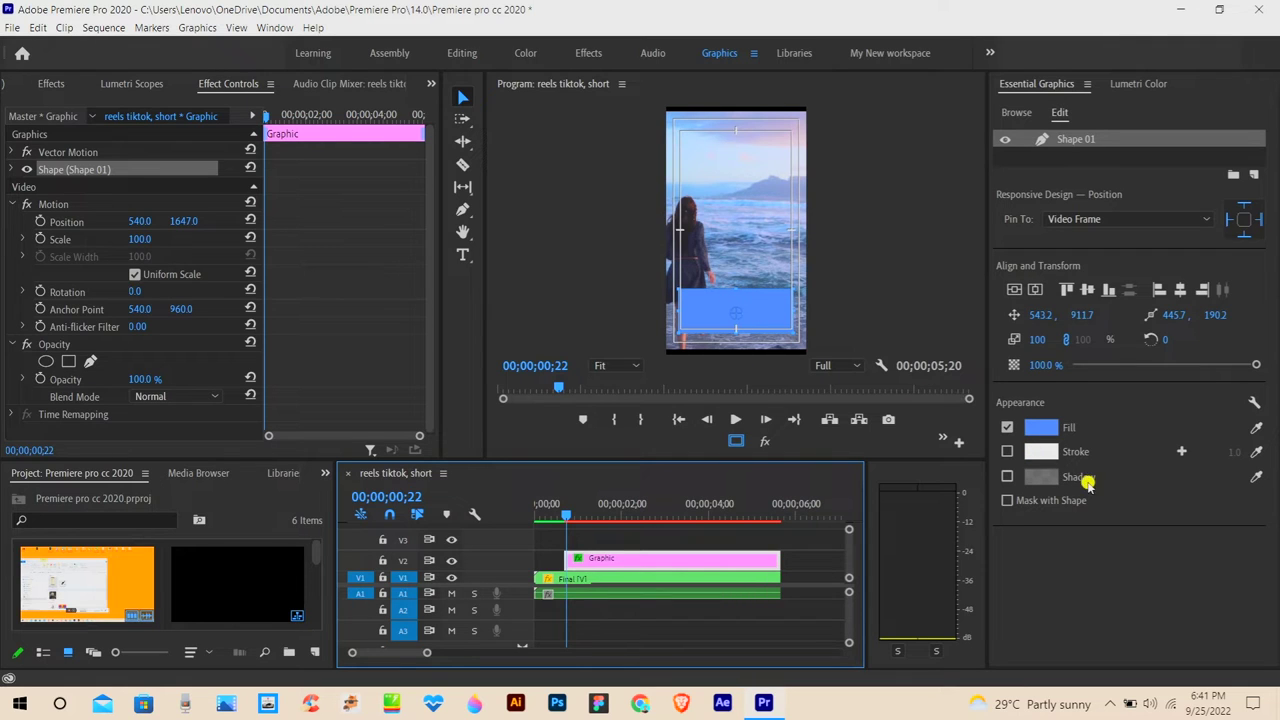
{"action": "left_click", "coordinate": [998, 455]}
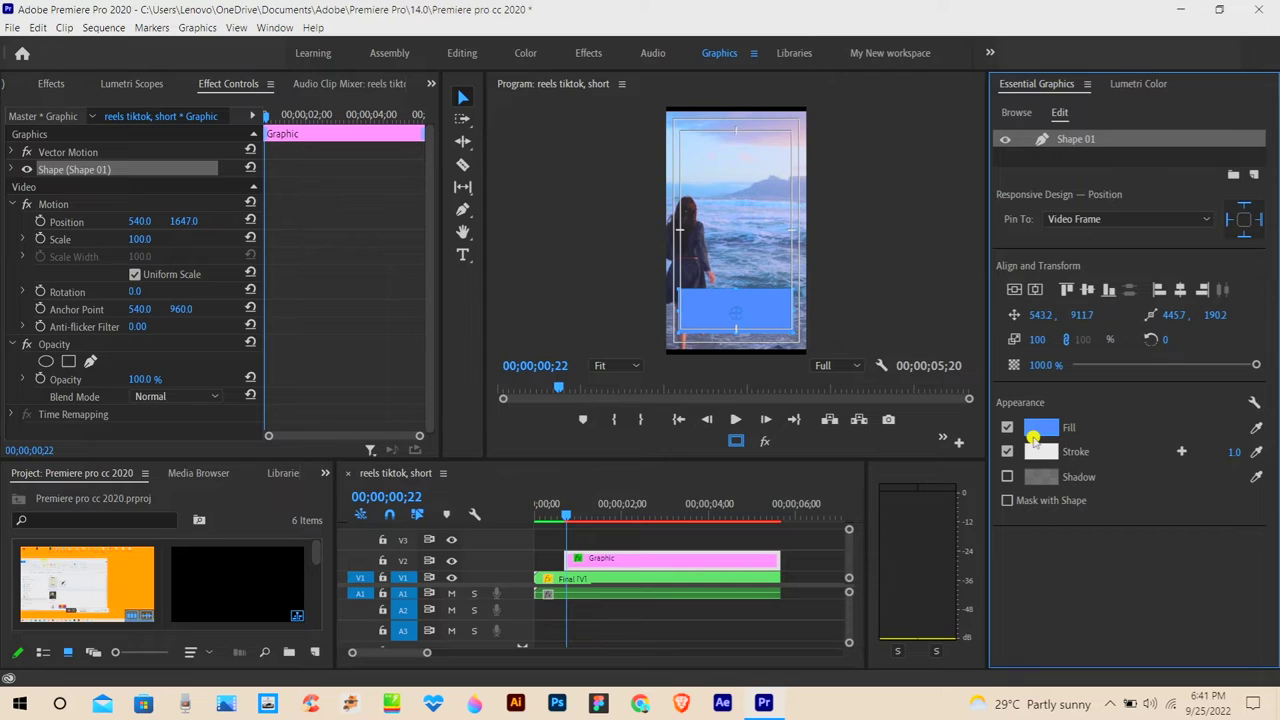
{"action": "left_click", "coordinate": [1234, 452]}
{"action": "type", "text": "3"}
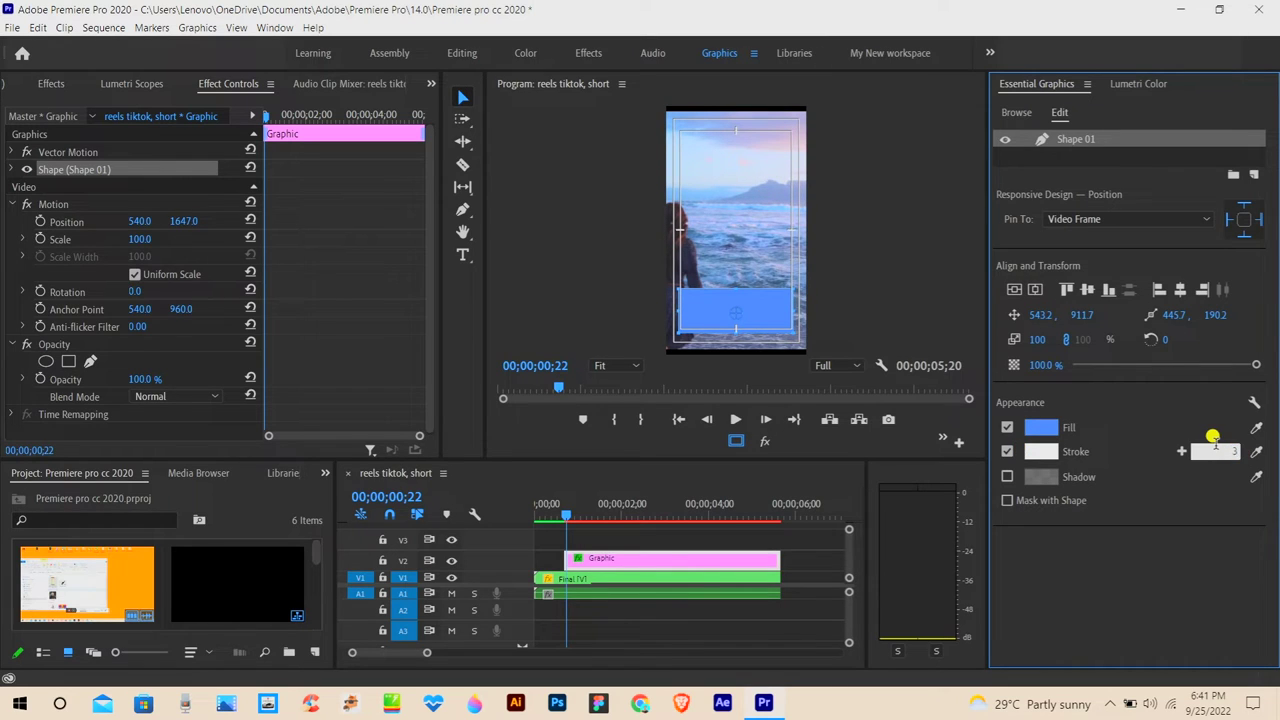
{"action": "key", "text": "Return"}
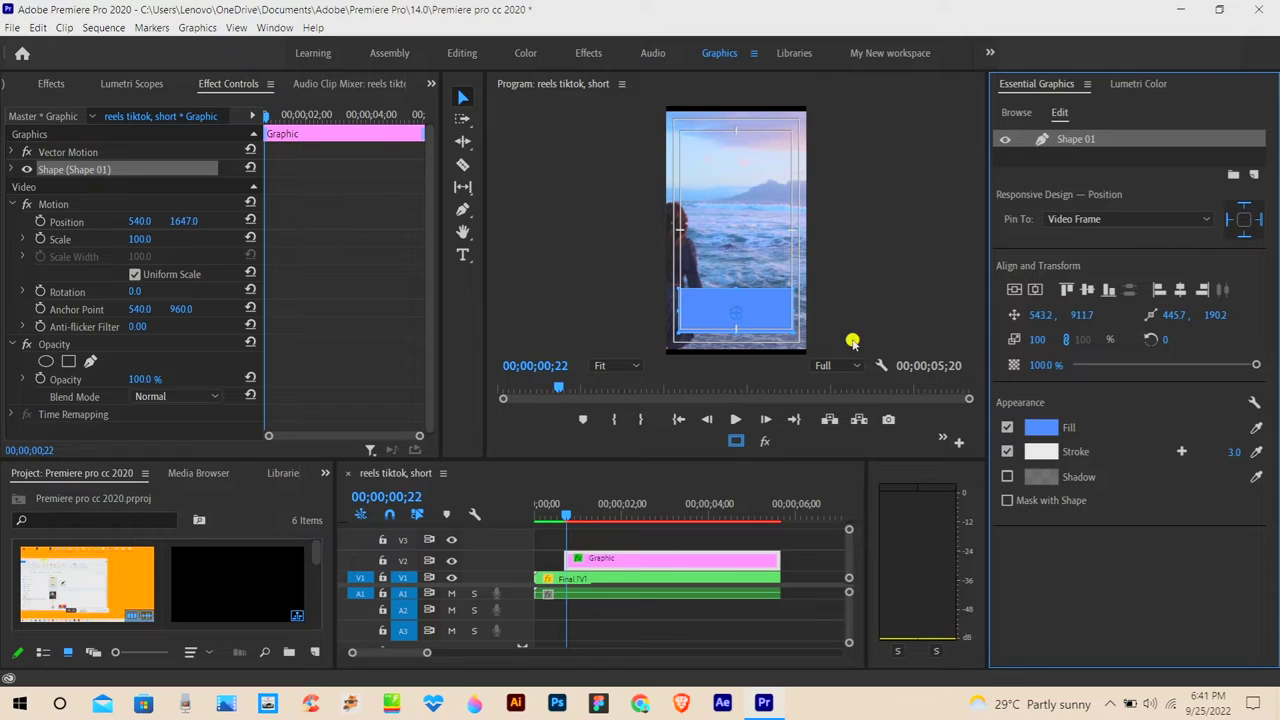
- Move to 00;00;00;25 and reset the shape's Position to 540, 960
{"action": "mouse_move", "coordinate": [566, 516]}
{"action": "left_mouse_down"}
{"action": "mouse_move", "coordinate": [683, 520]}
{"action": "mouse_move", "coordinate": [598, 527]}
{"action": "left_mouse_up"}
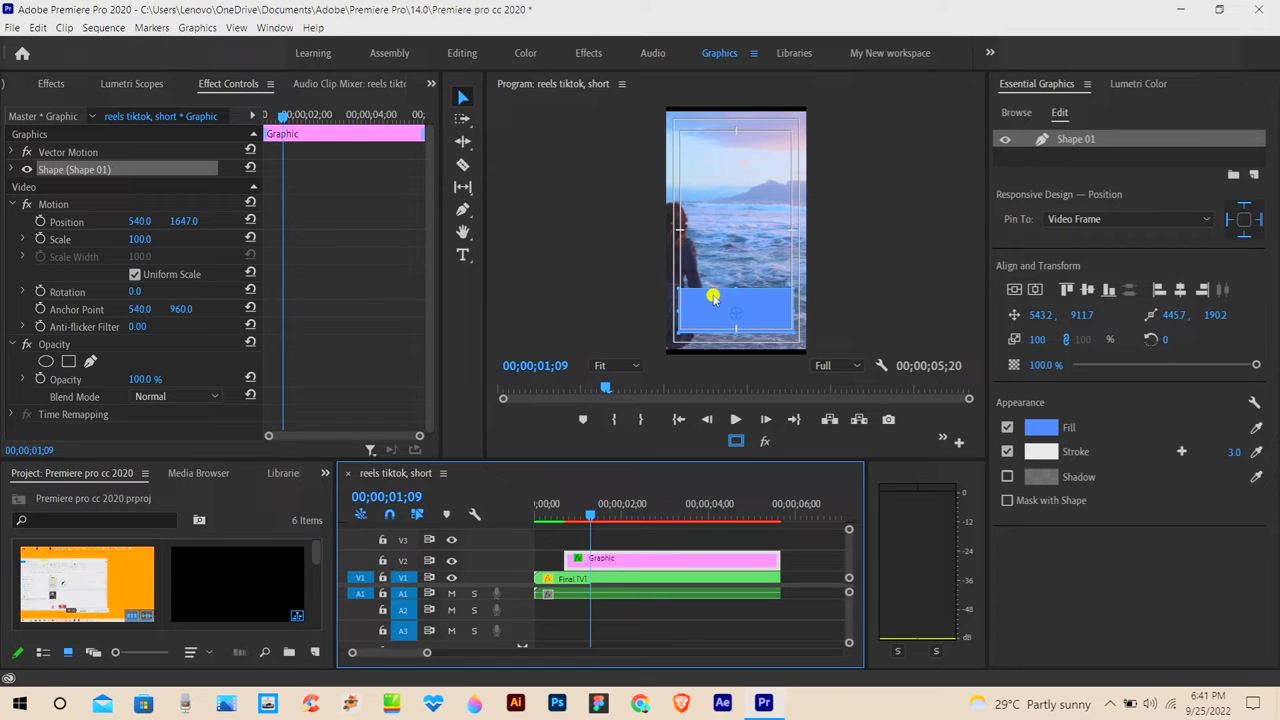
{"action": "left_click_drag", "start_coordinate": [568, 516], "coordinate": [573, 516]}
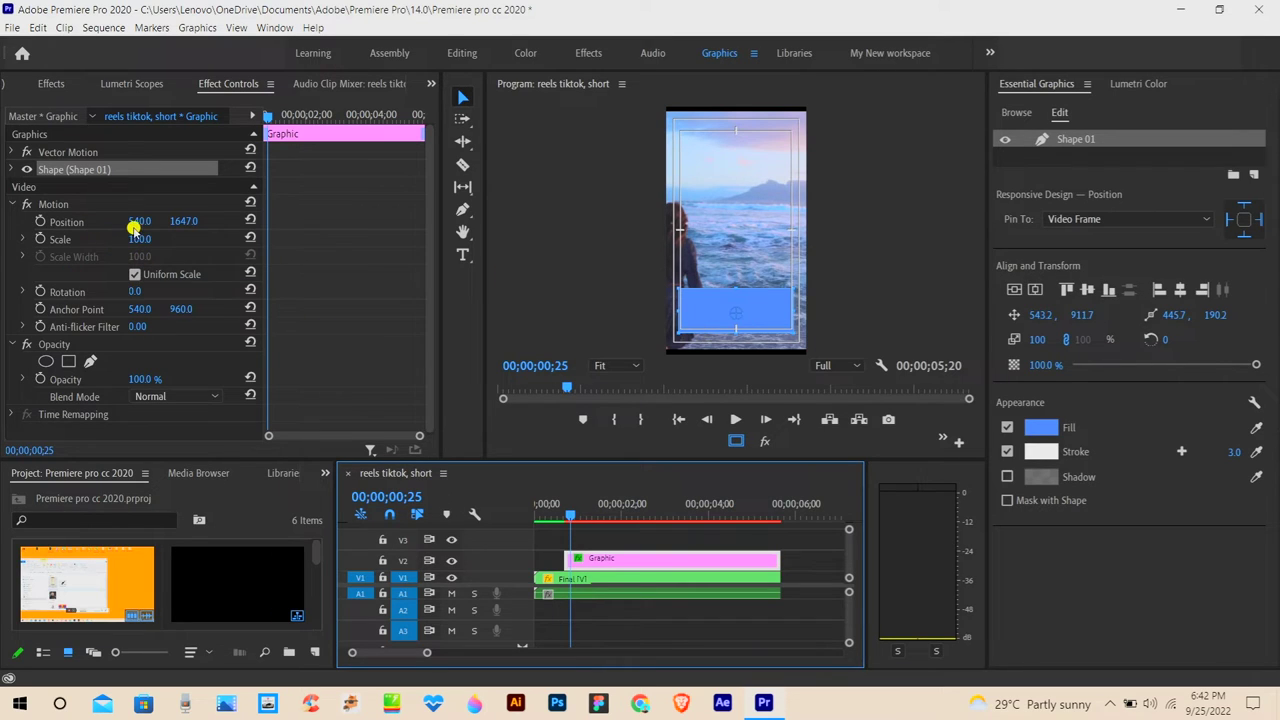
{"action": "mouse_move", "coordinate": [140, 222]}
{"action": "left_mouse_down"}
{"action": "mouse_move", "coordinate": [98, 224]}
{"action": "mouse_move", "coordinate": [150, 248]}
{"action": "mouse_move", "coordinate": [128, 249]}
{"action": "left_mouse_up"}
{"action": "left_click", "coordinate": [251, 221]}
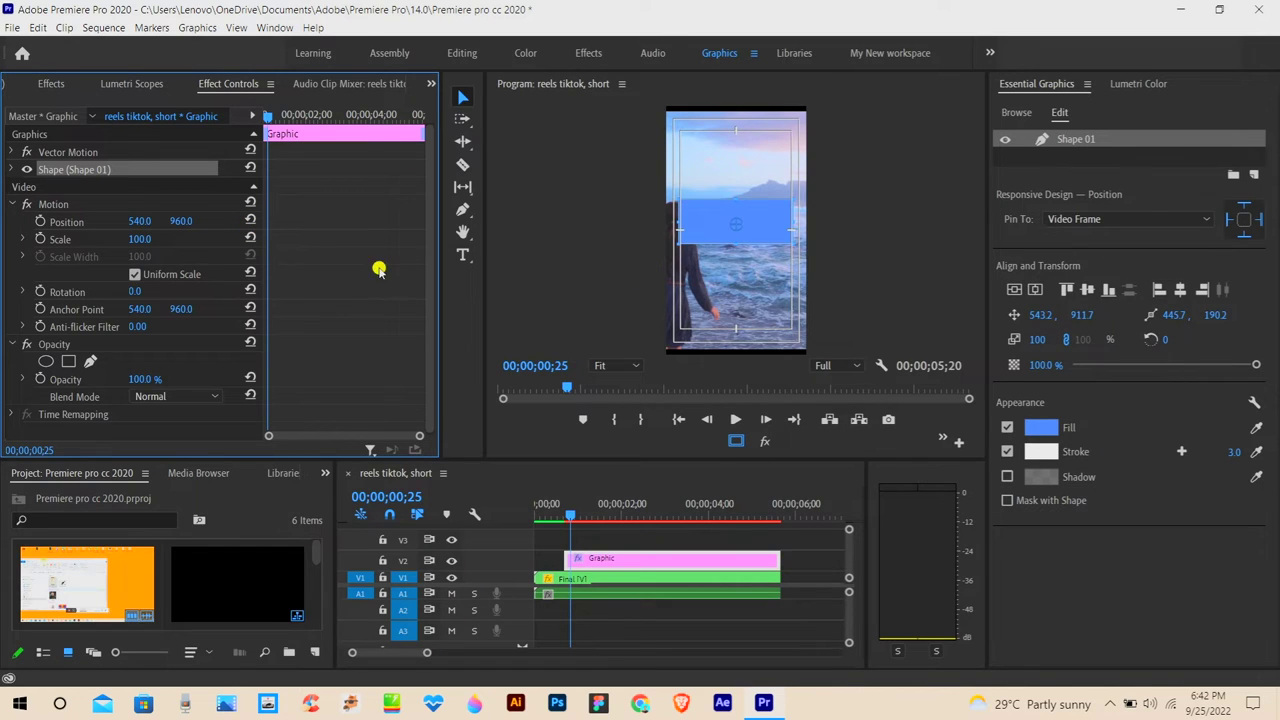
- Set Position Y to 1404 and add a Position keyframe at 00;00;01;12
{"action": "left_click_drag", "start_coordinate": [178, 221], "coordinate": [558, 308]}
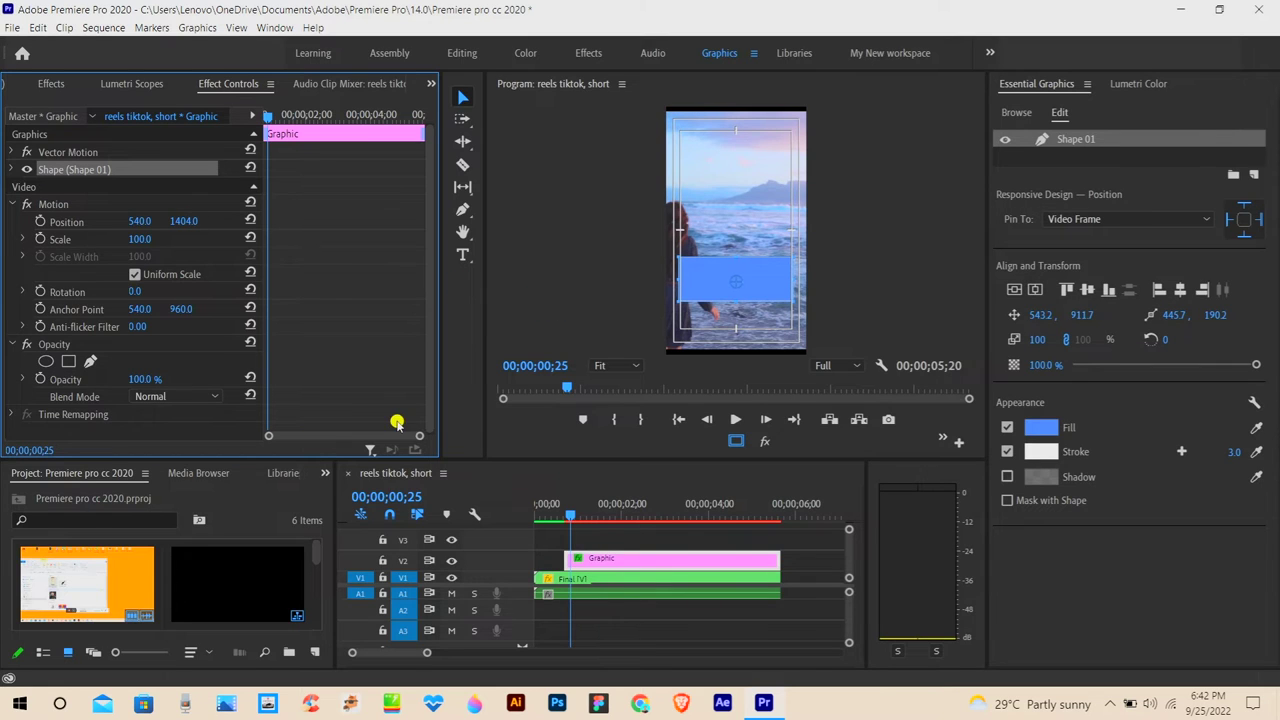
{"action": "left_click_drag", "start_coordinate": [571, 513], "coordinate": [596, 518]}
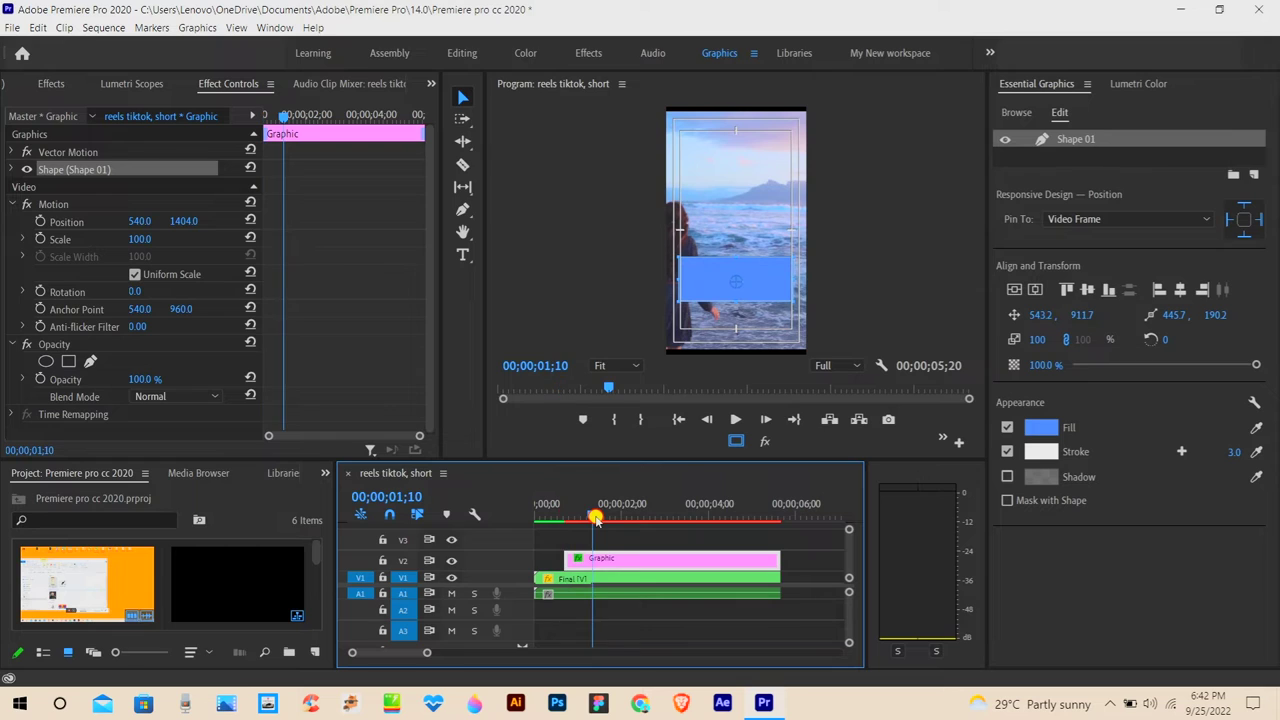
{"action": "left_click", "coordinate": [40, 223]}
{"action": "left_click", "coordinate": [40, 222]}
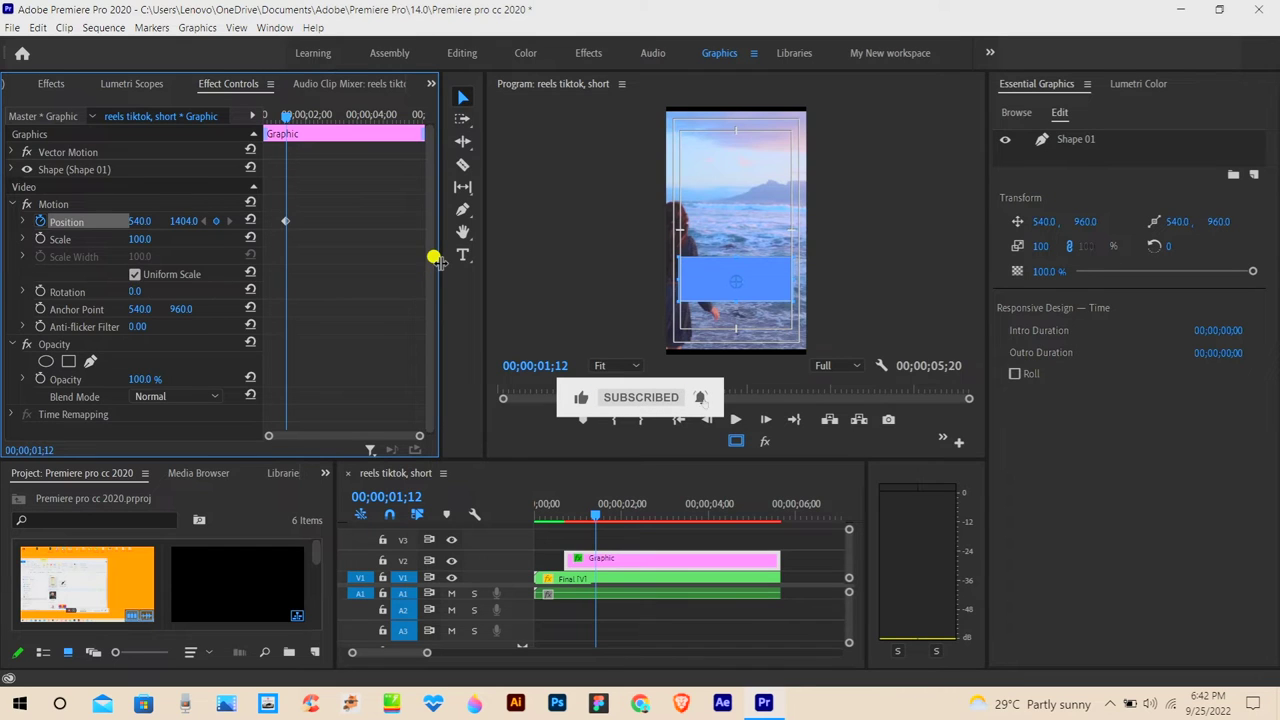
- At the clip start, 00;00;00;21, push Position Y to 3068 below the frame, adding a keyframe
{"action": "left_click_drag", "start_coordinate": [434, 251], "coordinate": [531, 228]}
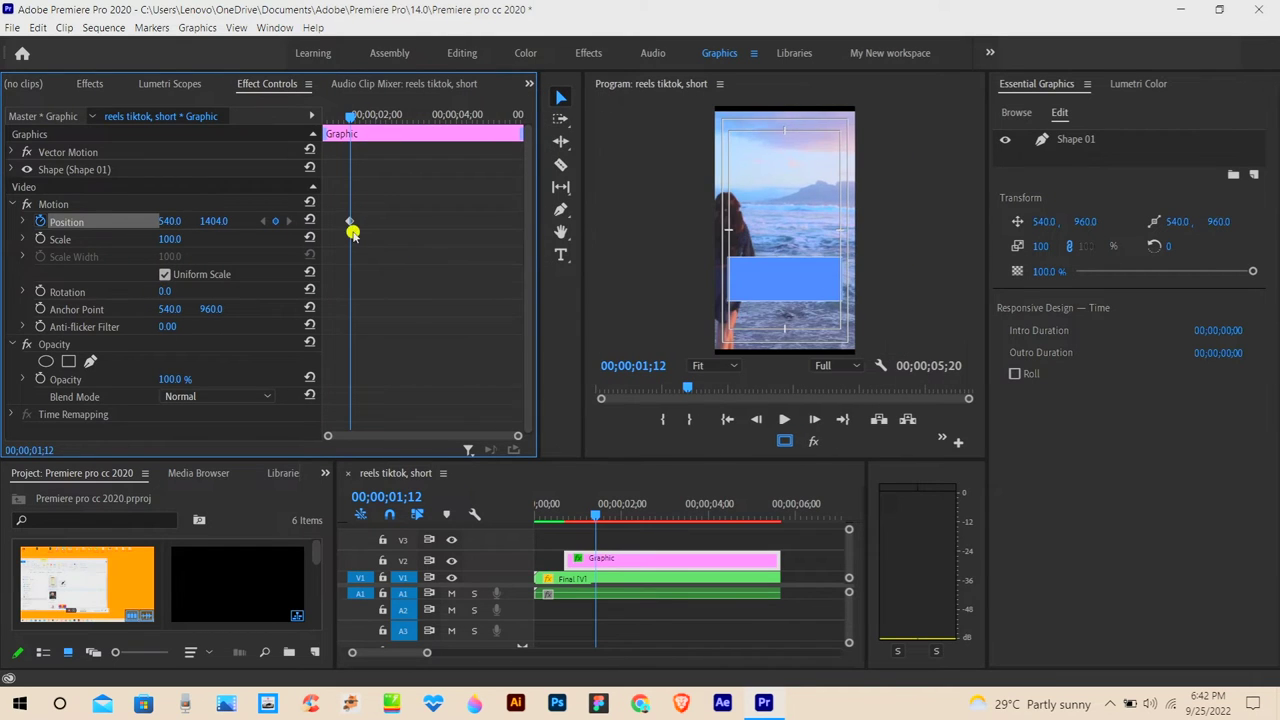
{"action": "left_click_drag", "start_coordinate": [347, 115], "coordinate": [323, 115]}
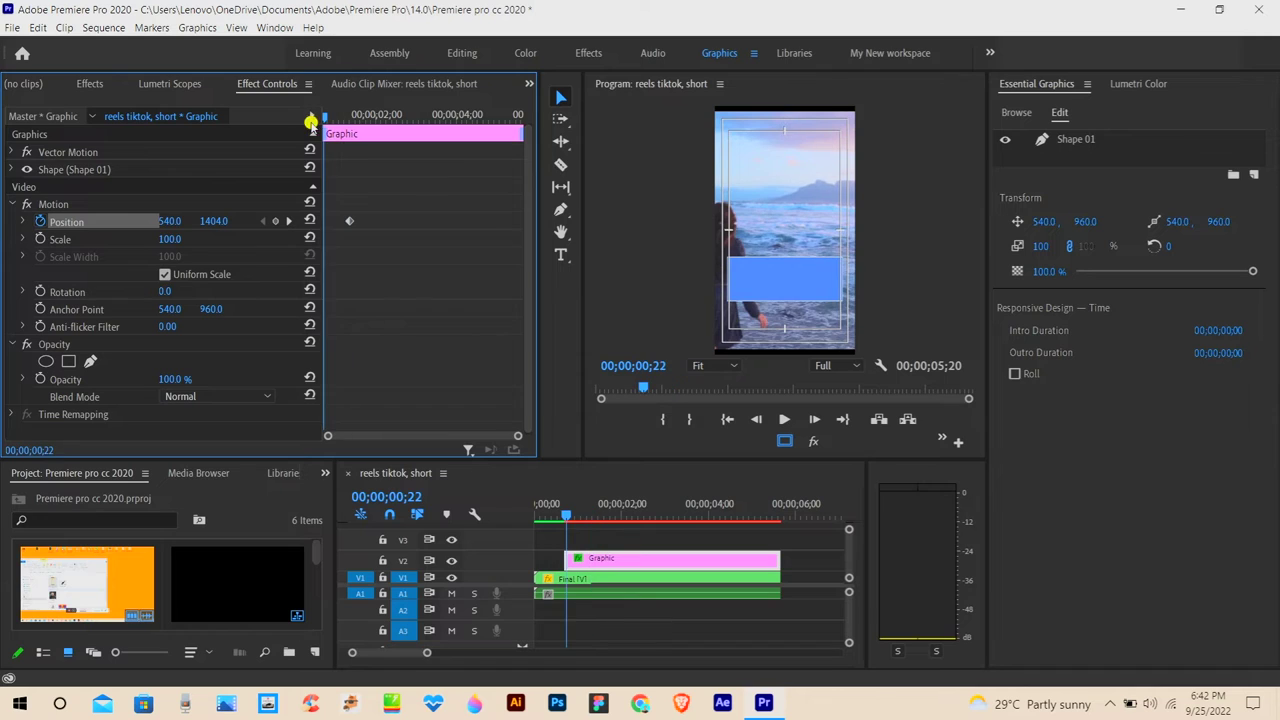
{"action": "mouse_move", "coordinate": [208, 224]}
{"action": "left_mouse_down"}
{"action": "mouse_move", "coordinate": [1015, 268]}
{"action": "mouse_move", "coordinate": [1275, 264]}
{"action": "left_mouse_up"}
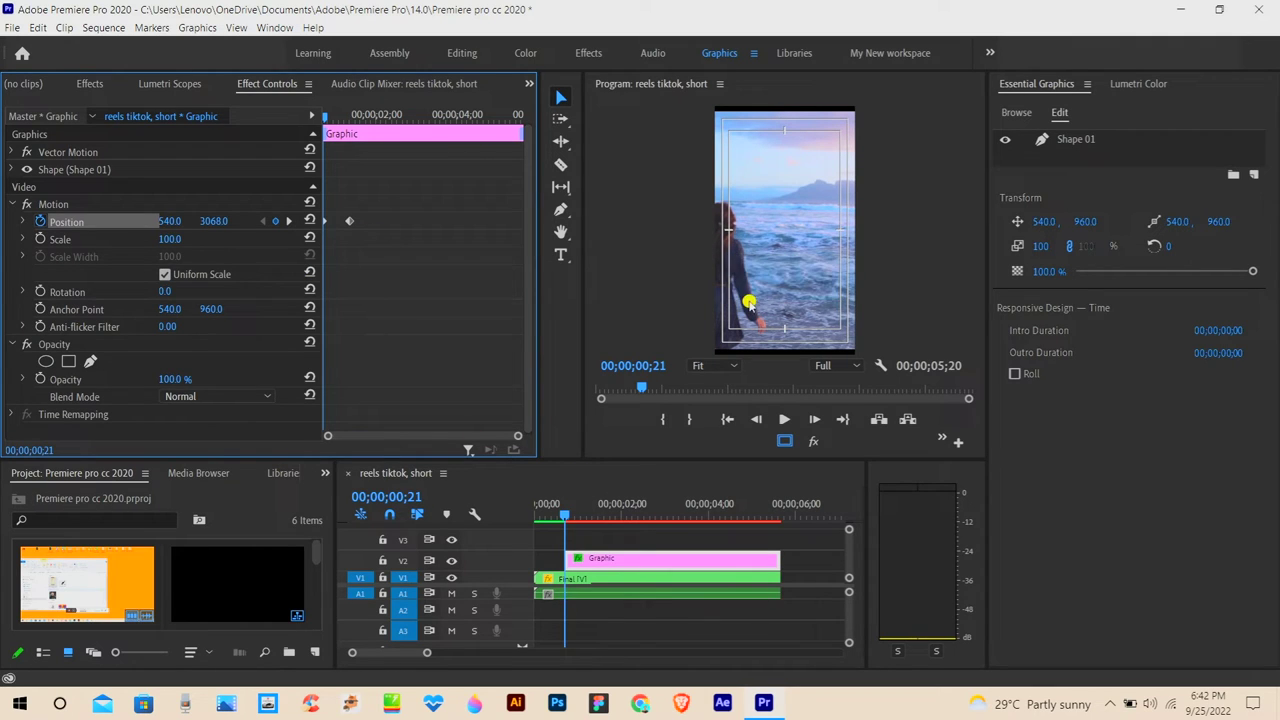
- Preview the rectangle's rise from near the start of the Graphic clip
{"action": "left_click_drag", "start_coordinate": [518, 436], "coordinate": [452, 436]}
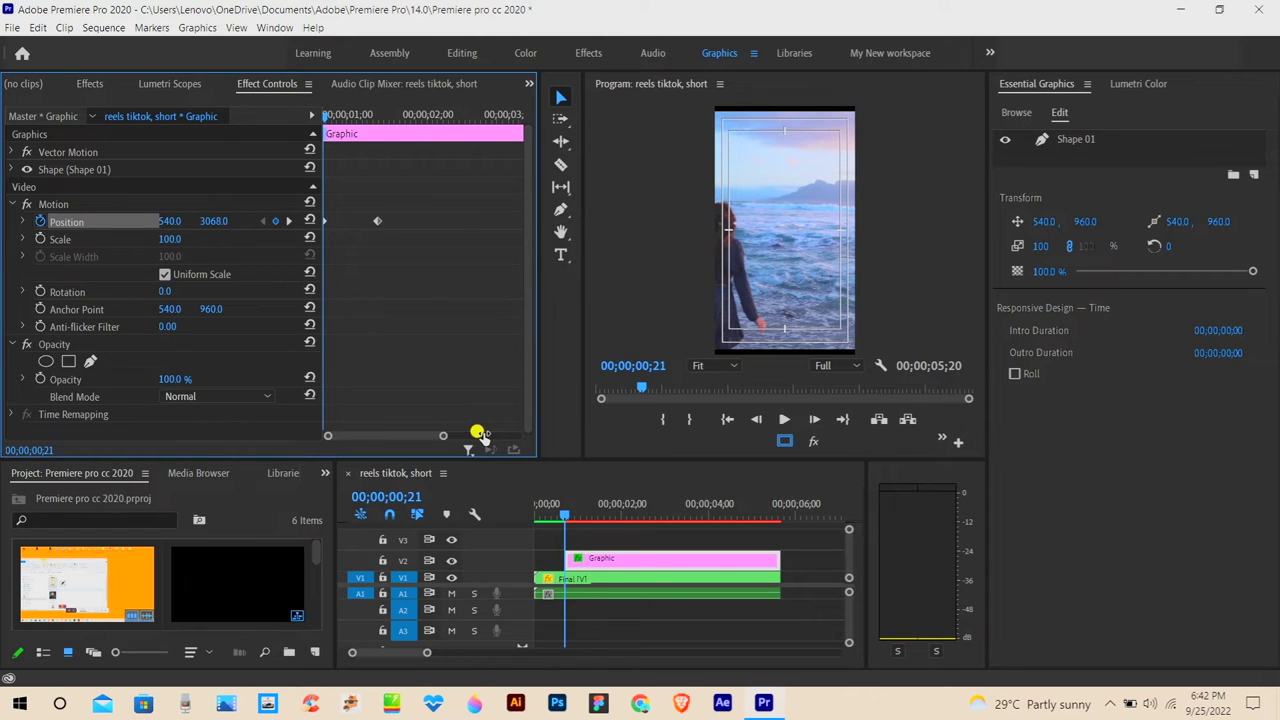
{"action": "left_click", "coordinate": [563, 509]}
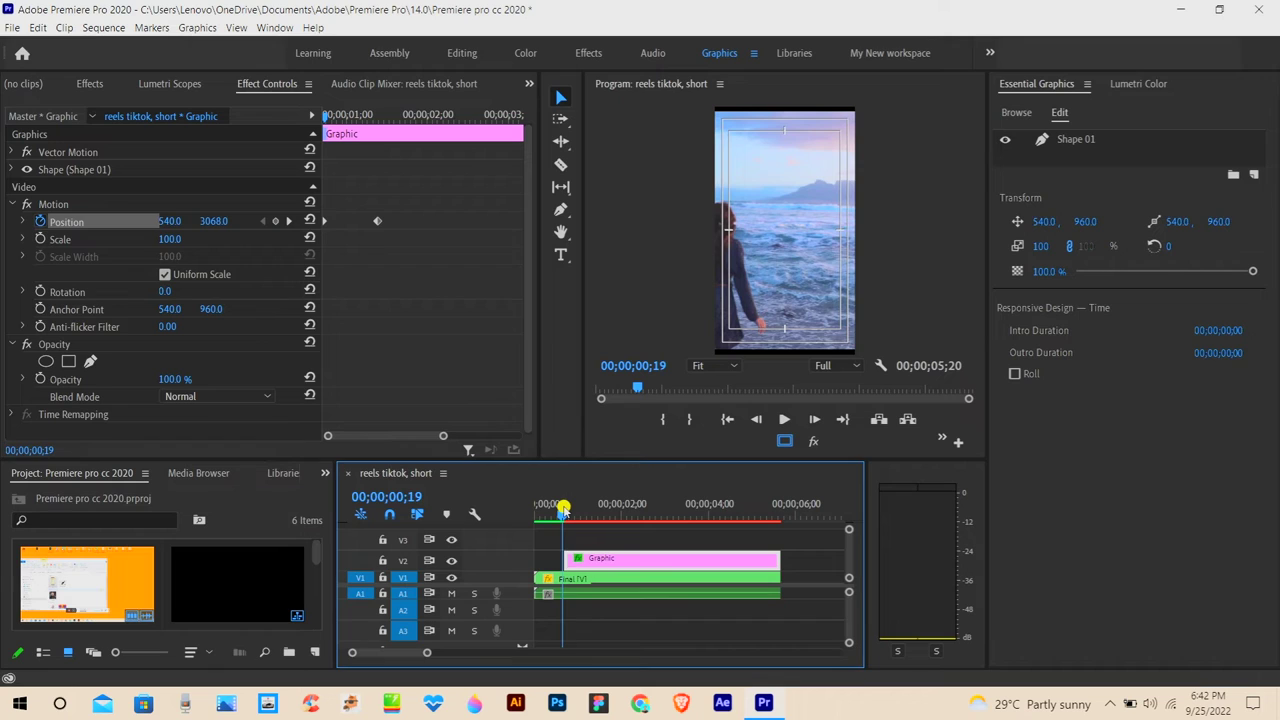
{"action": "key", "text": "Right"}
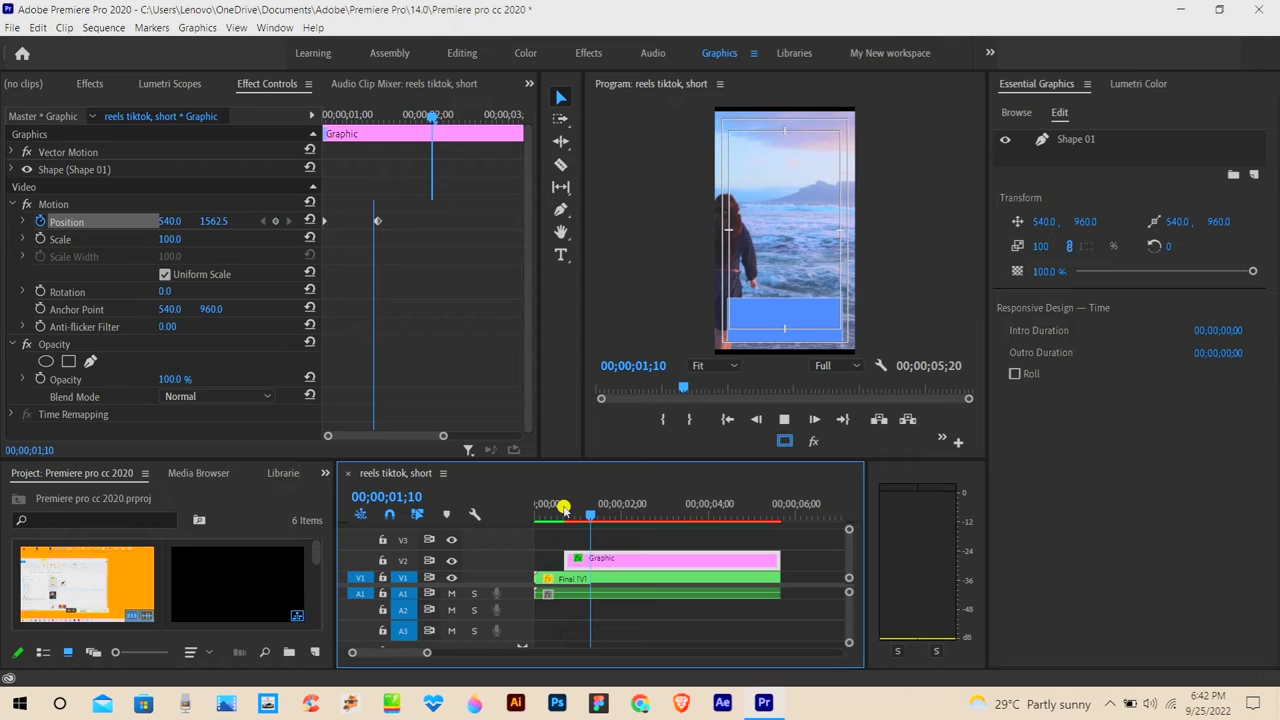
{"action": "left_click", "coordinate": [647, 510]}
{"action": "key", "text": "Up"}
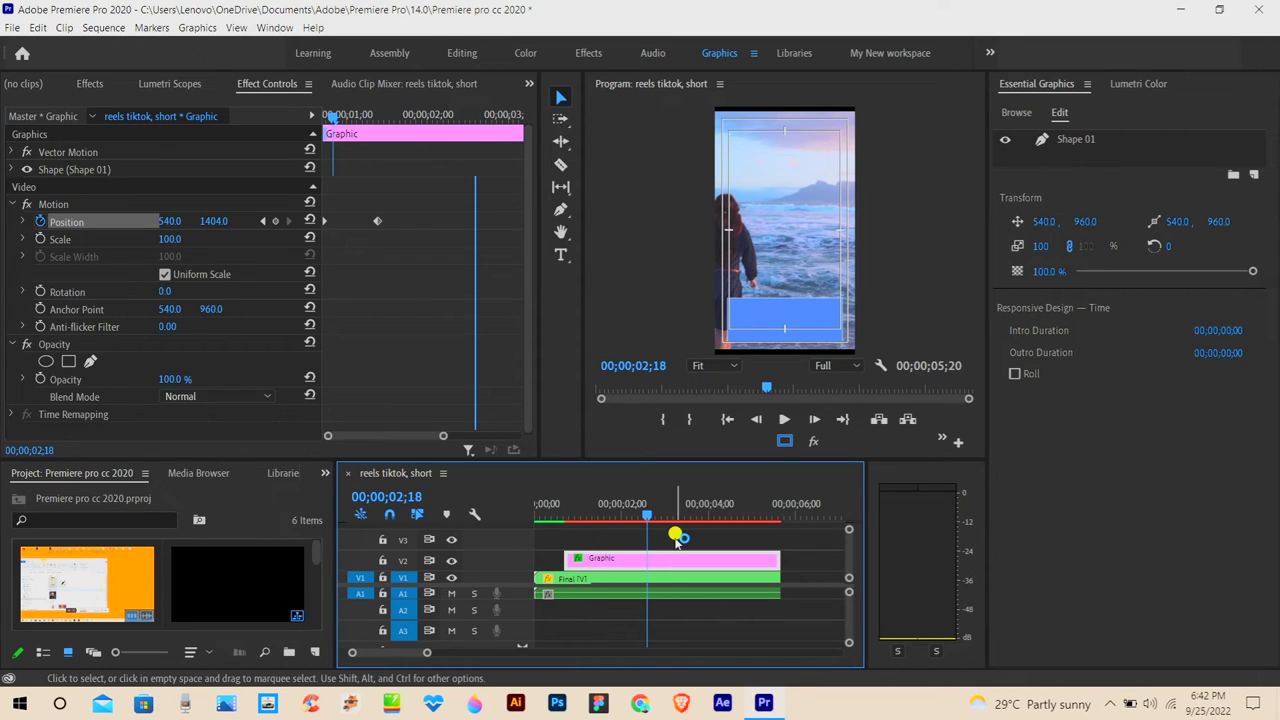
- Set playback resolution to 1/4, return to 00;00;00;24, and zoom in on the Position keyframes
{"action": "left_click", "coordinate": [842, 368]}
{"action": "left_click", "coordinate": [834, 417]}
{"action": "left_click_drag", "start_coordinate": [568, 513], "coordinate": [558, 519]}
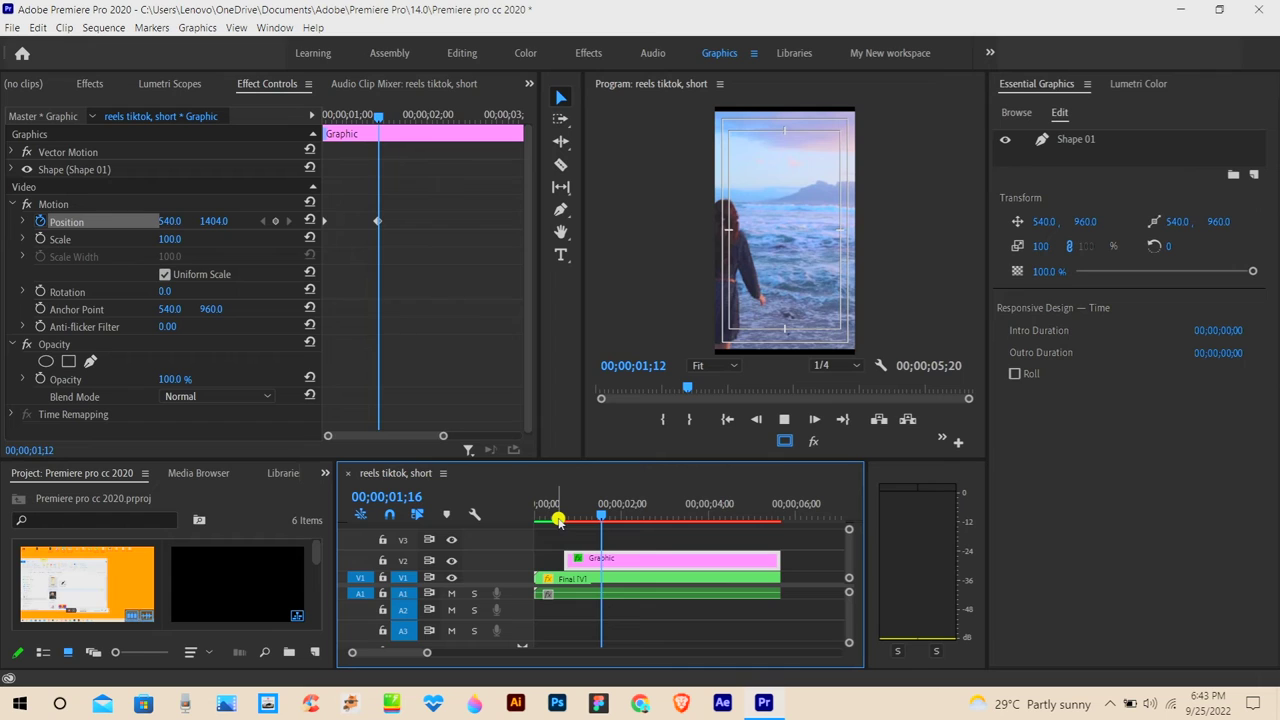
{"action": "key", "text": "space"}
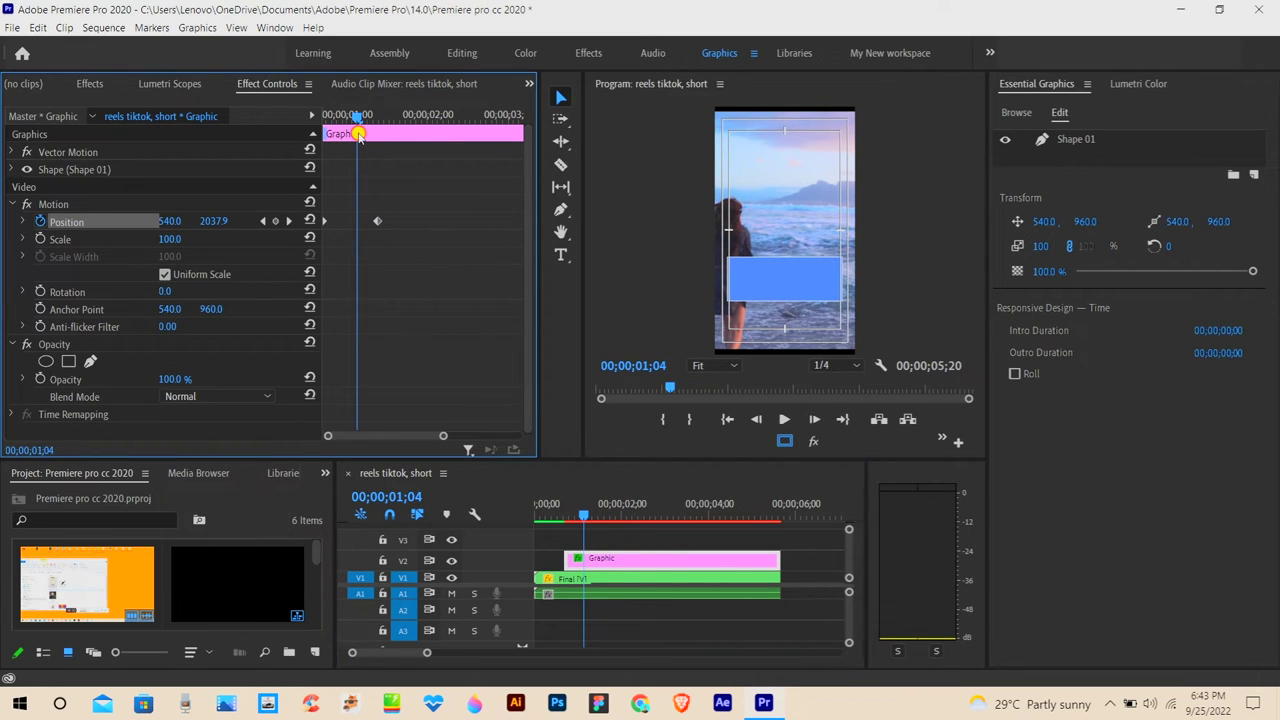
{"action": "left_click_drag", "start_coordinate": [433, 103], "coordinate": [331, 112]}
{"action": "left_click_drag", "start_coordinate": [439, 437], "coordinate": [405, 436]}
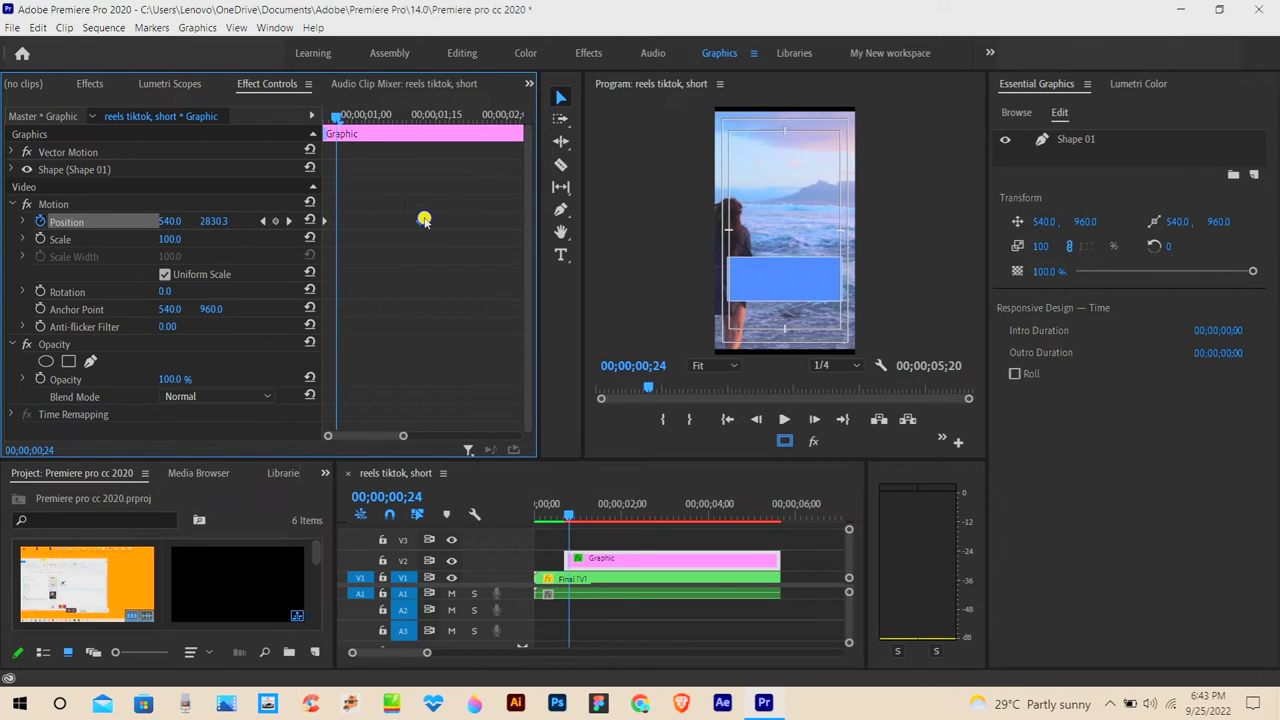
- Set both Position keyframes to Bezier temporal interpolation, select them, and reveal the velocity graph
{"action": "right_click", "coordinate": [422, 219]}
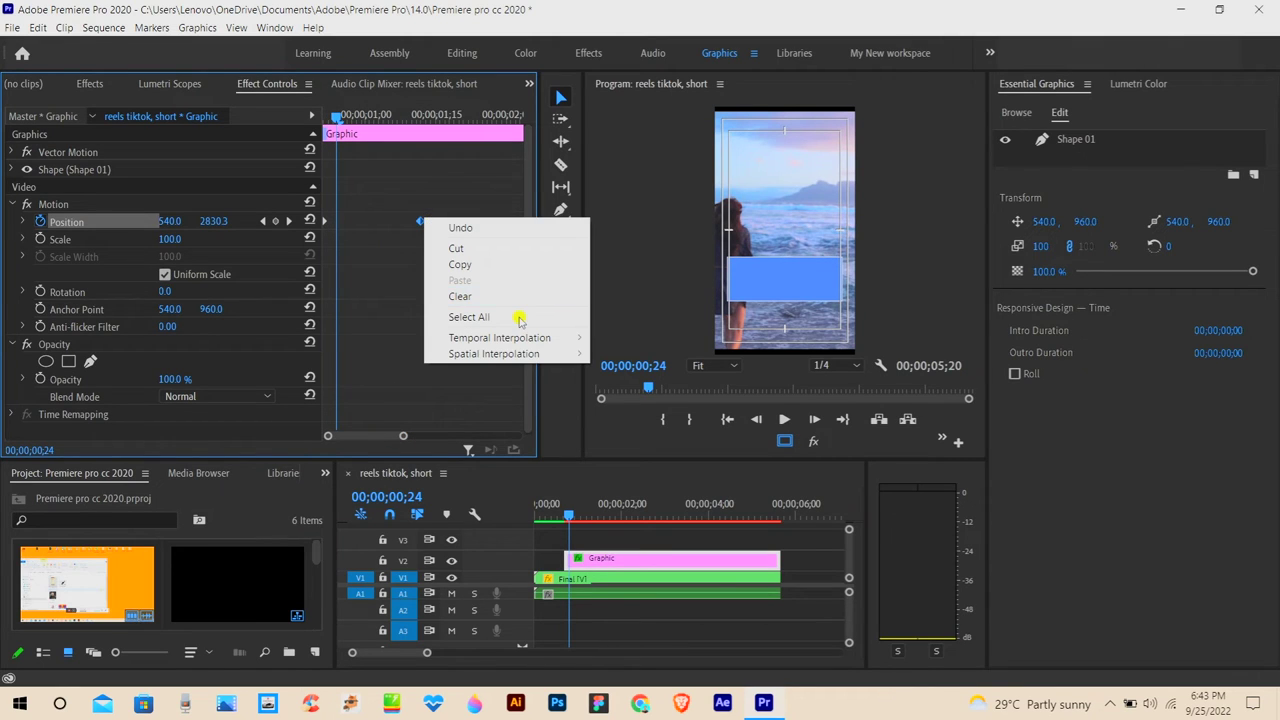
{"action": "mouse_move", "coordinate": [530, 354]}
{"action": "mouse_move", "coordinate": [565, 338]}
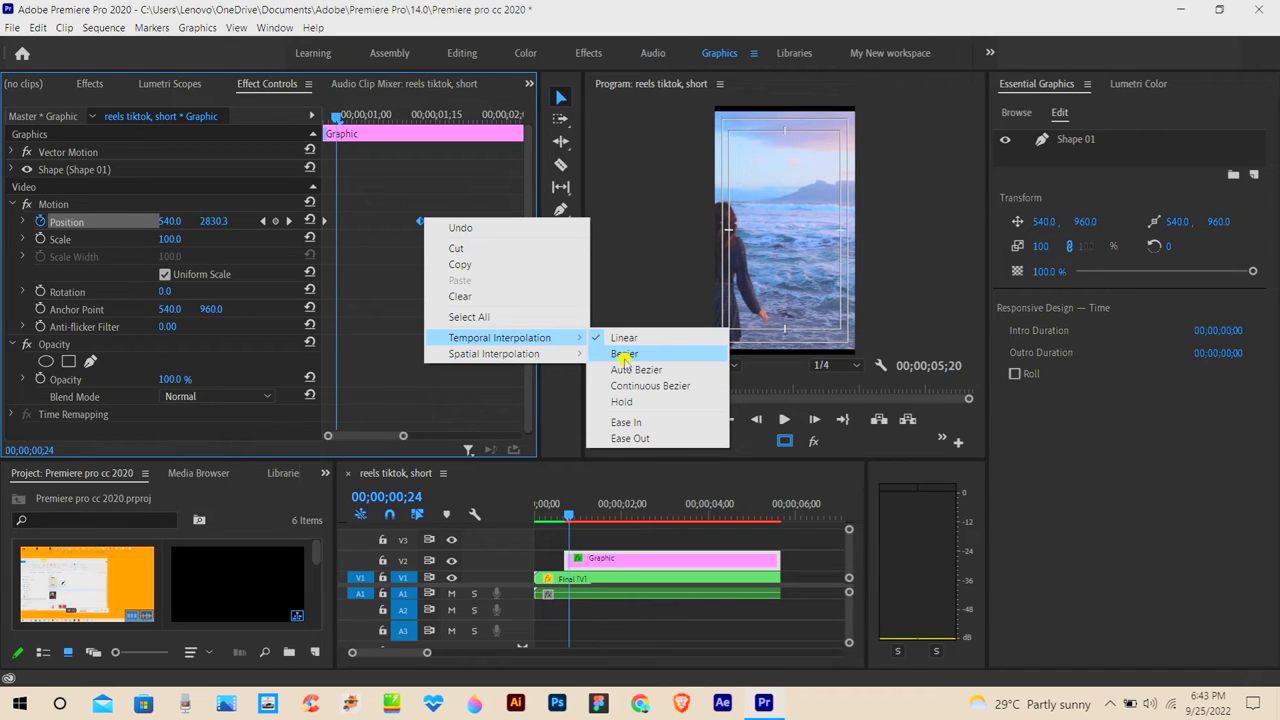
{"action": "left_click", "coordinate": [630, 422]}
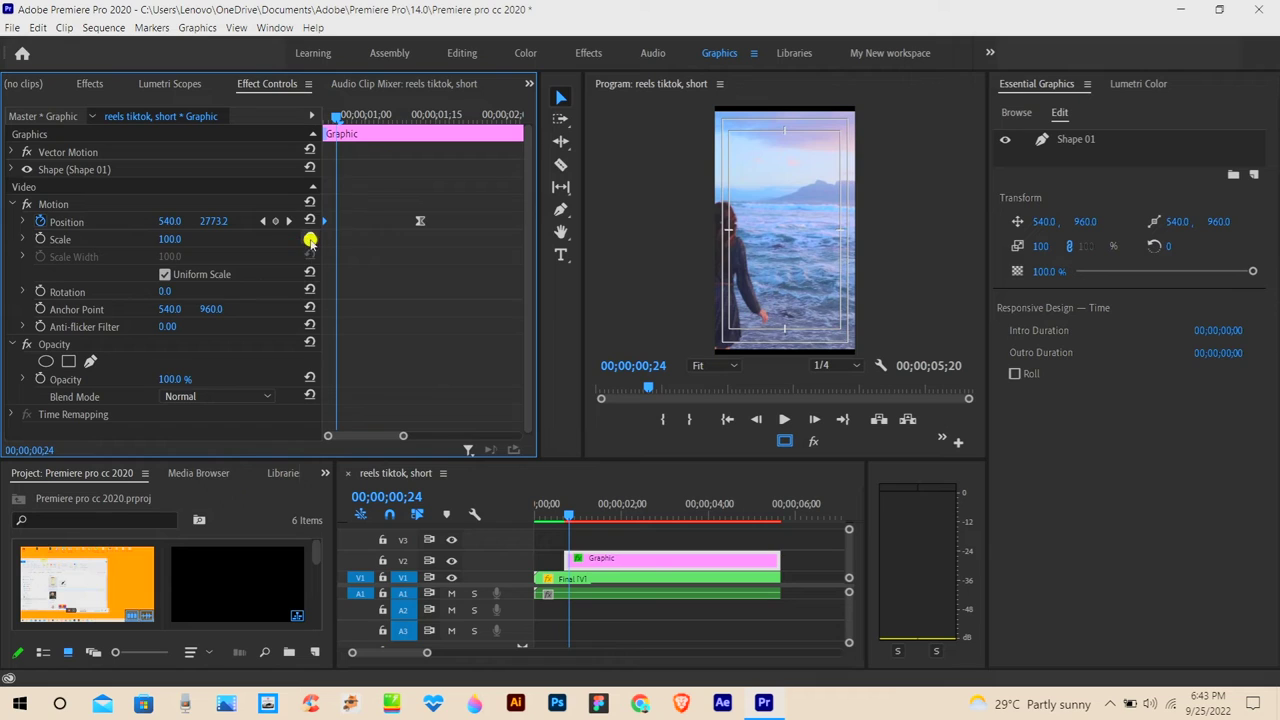
{"action": "right_click", "coordinate": [326, 220]}
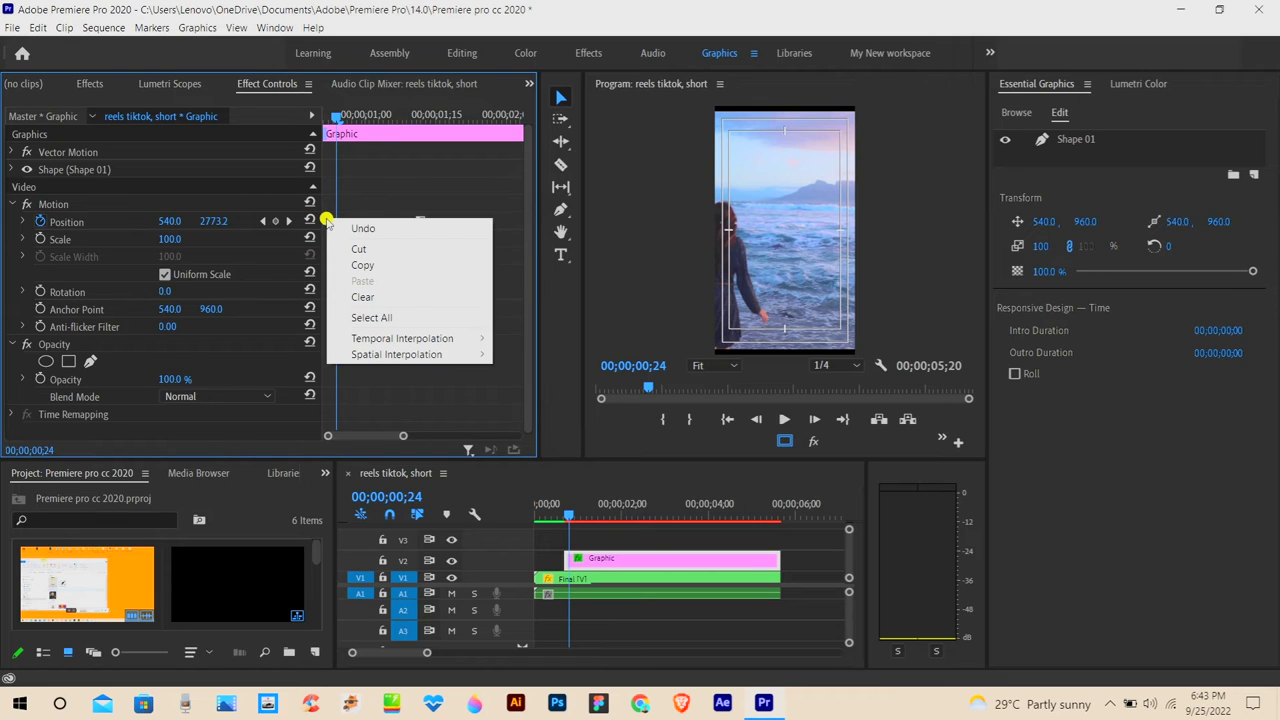
{"action": "mouse_move", "coordinate": [443, 340]}
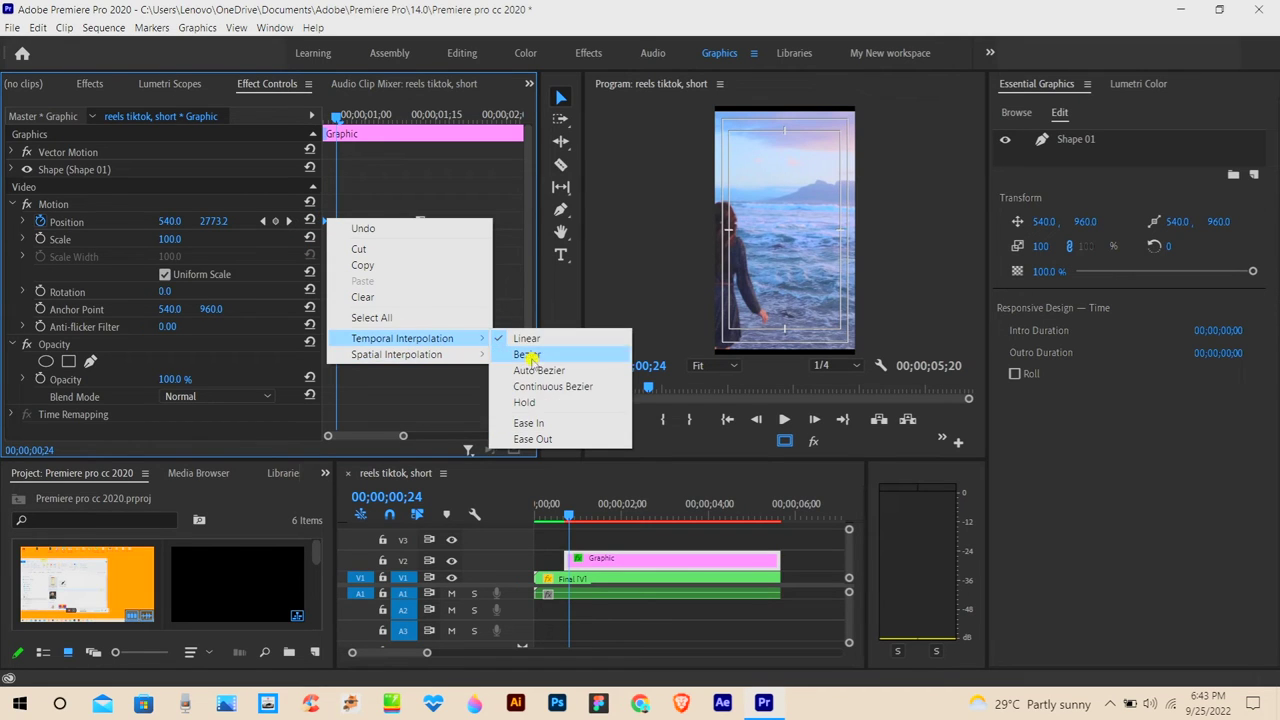
{"action": "left_click", "coordinate": [532, 437]}
{"action": "left_click_drag", "start_coordinate": [456, 188], "coordinate": [270, 258]}
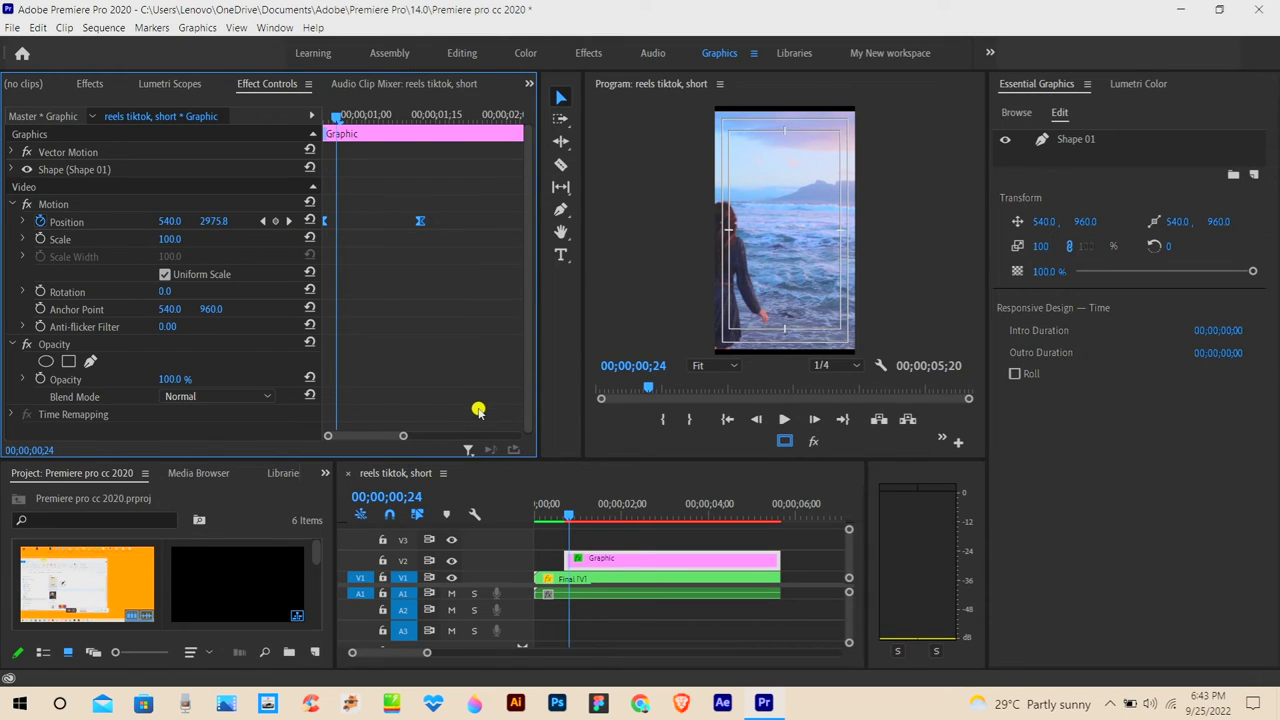
{"action": "left_click", "coordinate": [23, 222]}
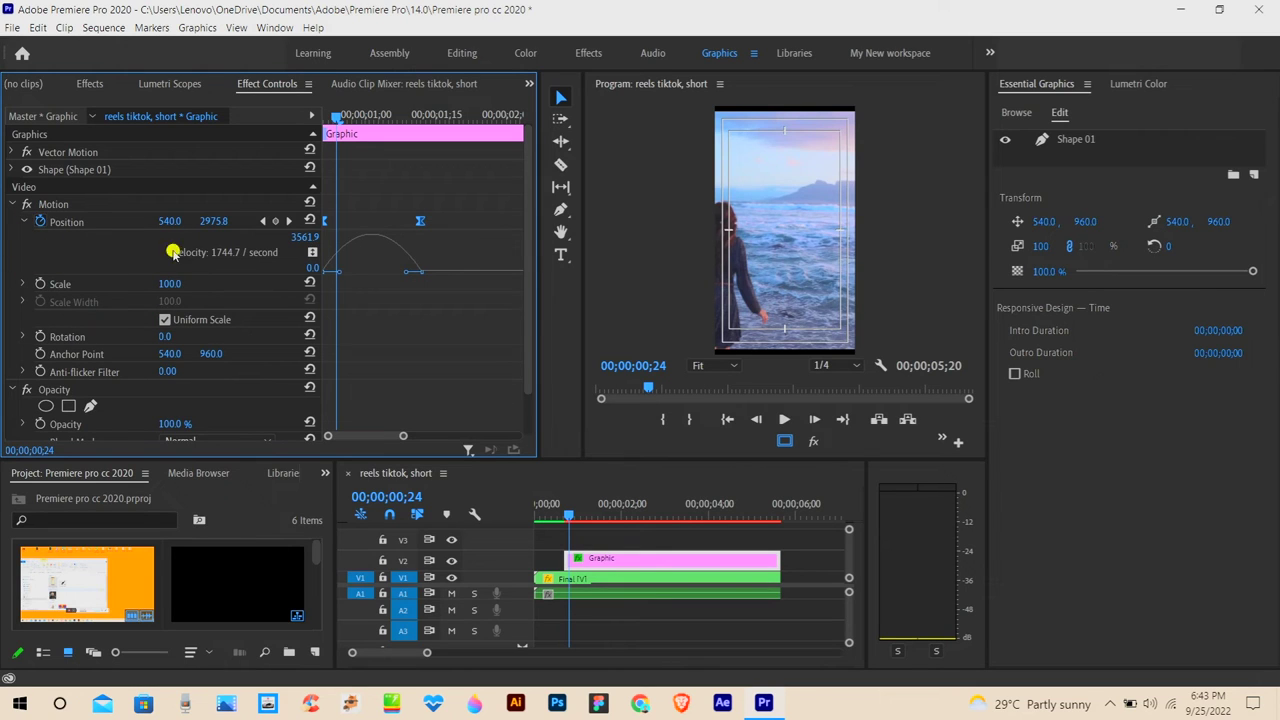
- Reshape the Position velocity graph into a sharp central peak easing from 0.0, then return near the clip start
{"action": "left_click_drag", "start_coordinate": [398, 436], "coordinate": [385, 436]}
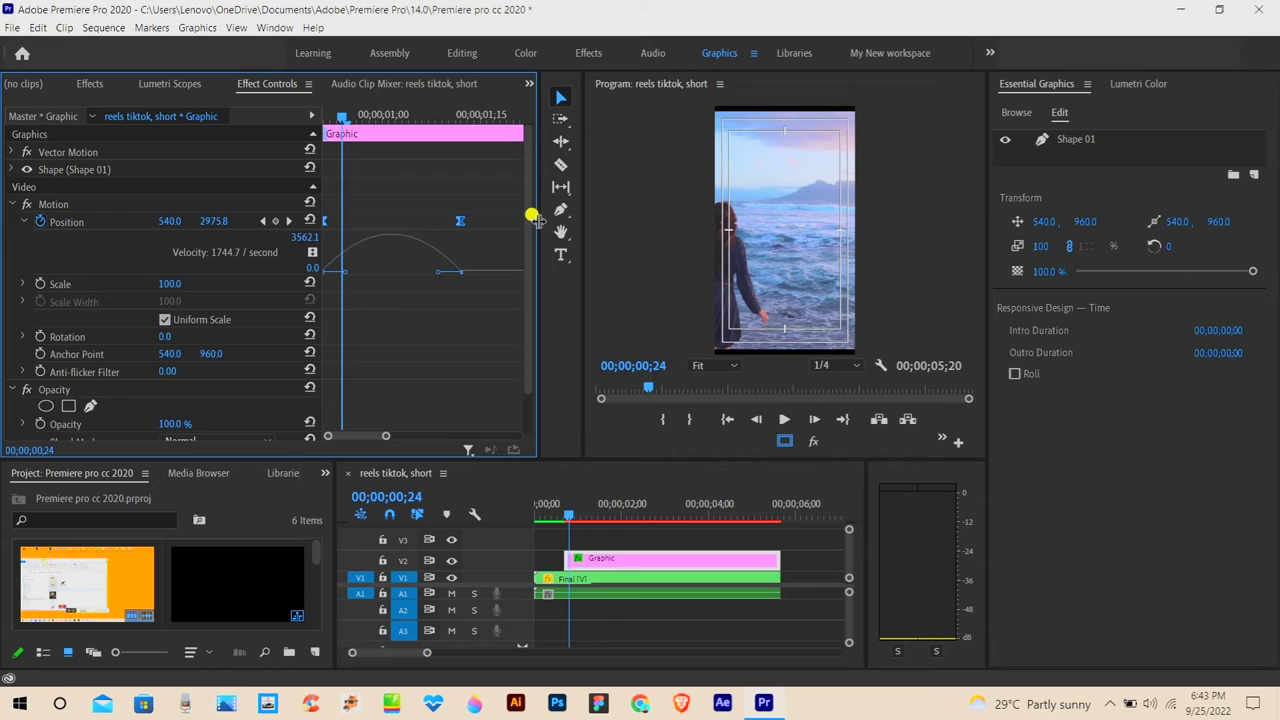
{"action": "left_click_drag", "start_coordinate": [536, 200], "coordinate": [608, 200]}
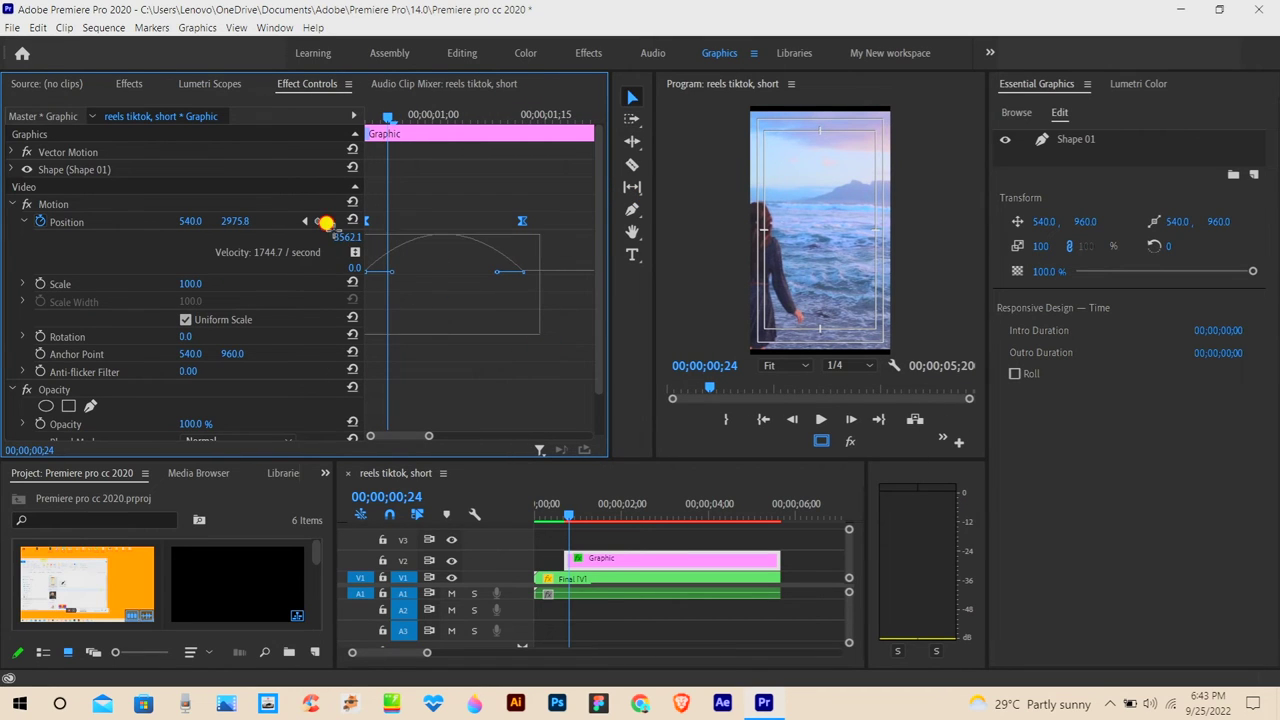
{"action": "left_click_drag", "start_coordinate": [395, 271], "coordinate": [495, 272]}
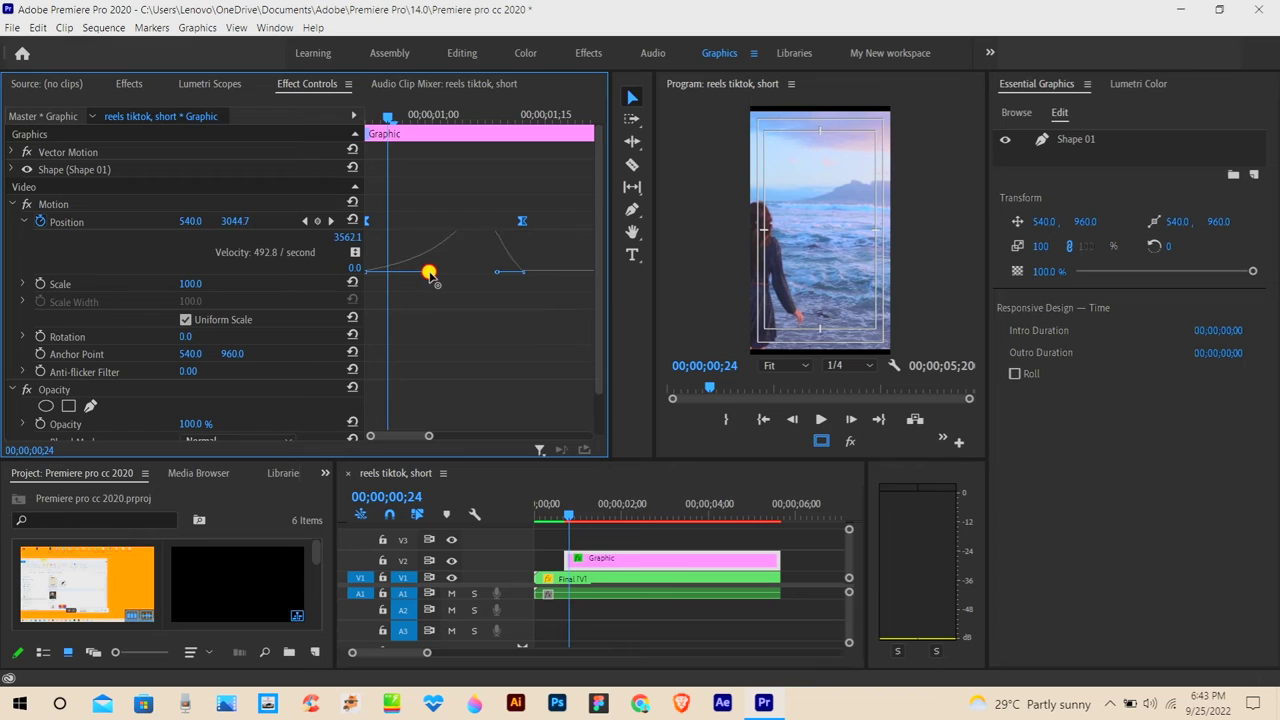
{"action": "left_click_drag", "start_coordinate": [495, 271], "coordinate": [458, 272]}
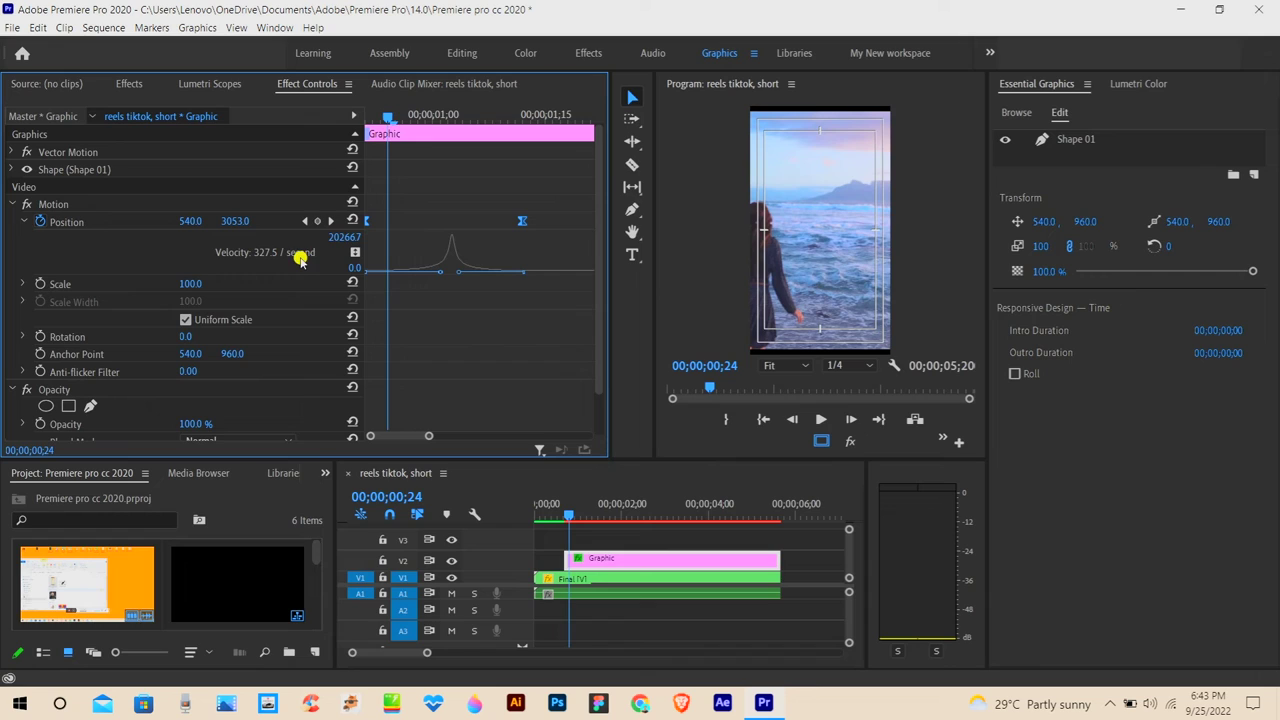
{"action": "left_click_drag", "start_coordinate": [388, 116], "coordinate": [353, 122]}
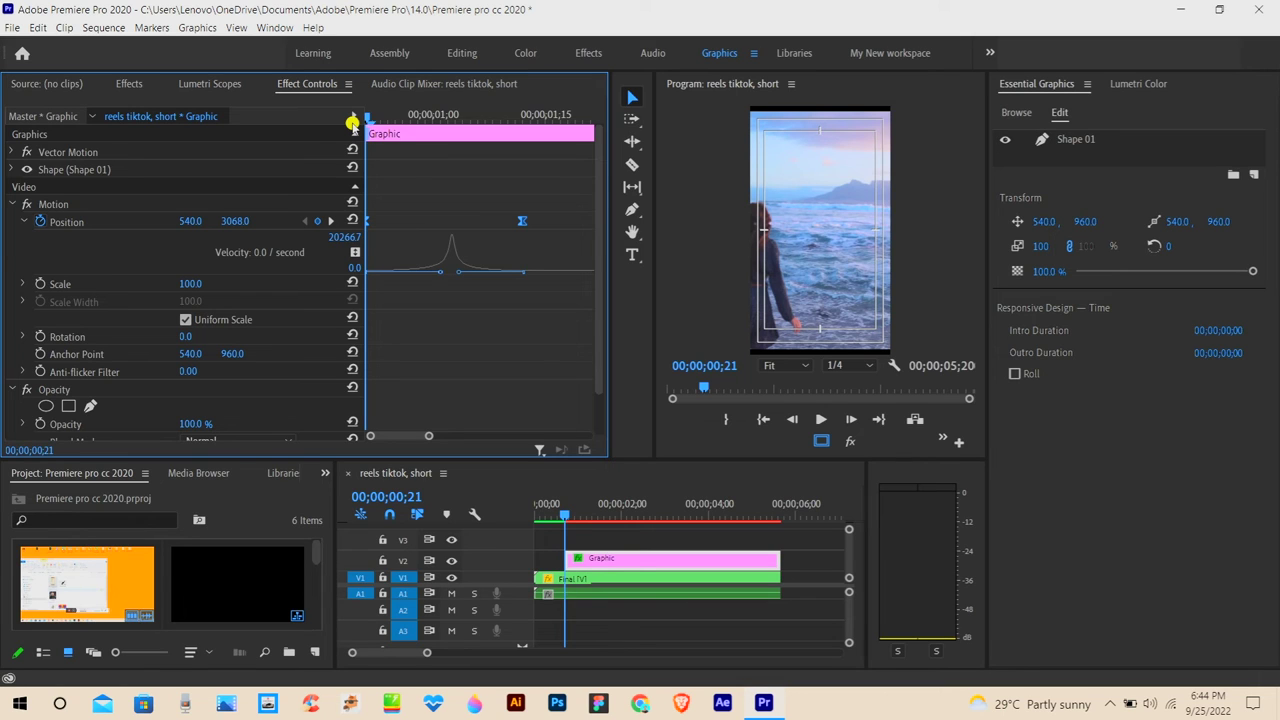
- Preview the eased slide, then trim all clips to end at about 00;00;03;00
{"action": "key", "text": "space"}
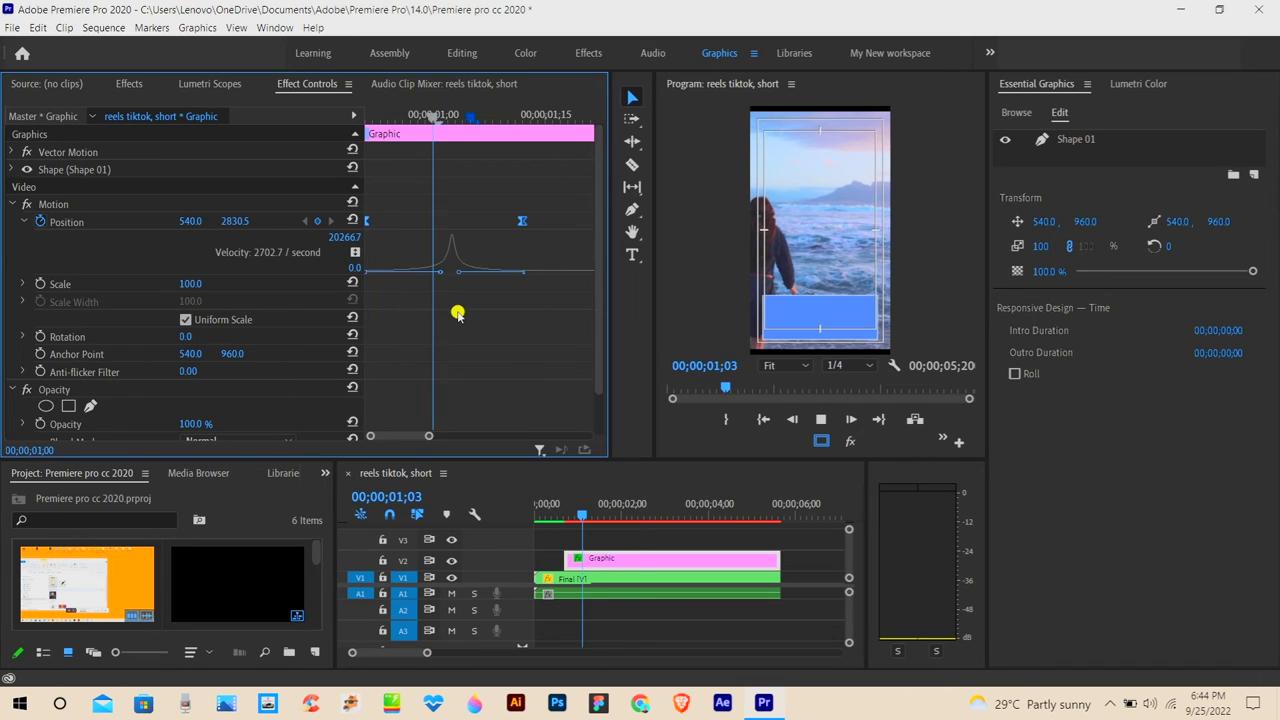
{"action": "left_click", "coordinate": [591, 122]}
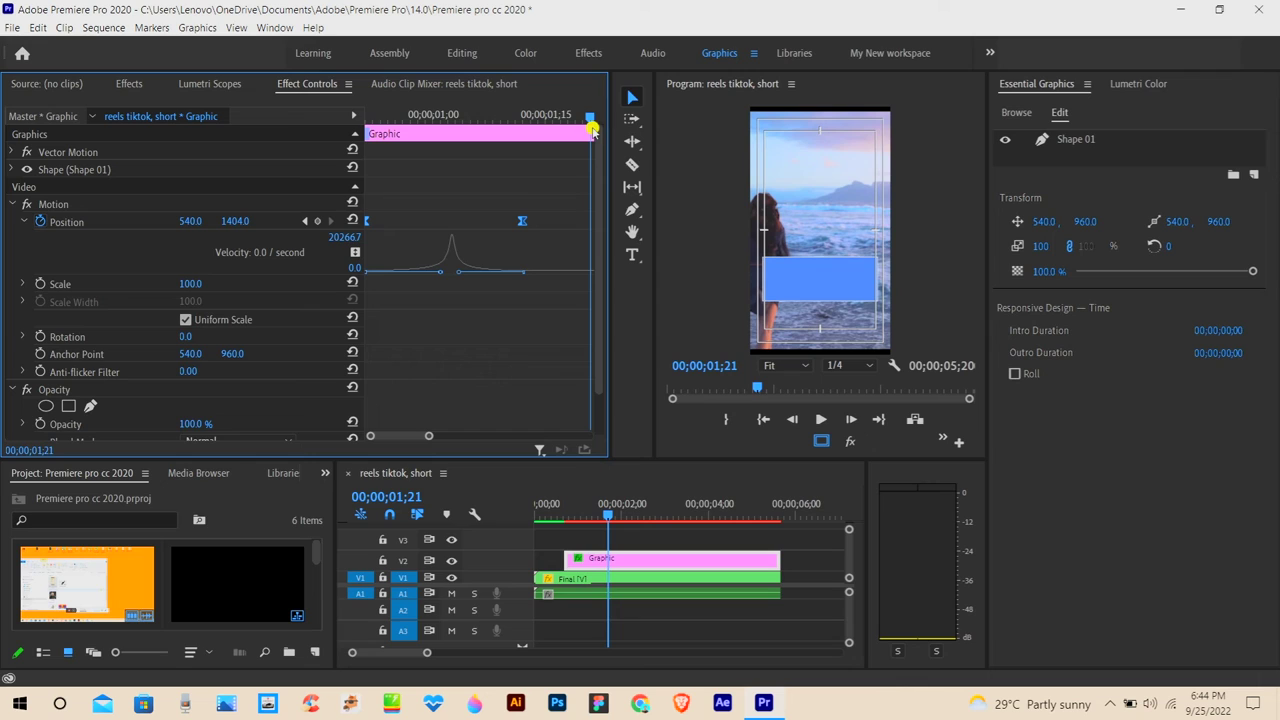
{"action": "left_click", "coordinate": [676, 514]}
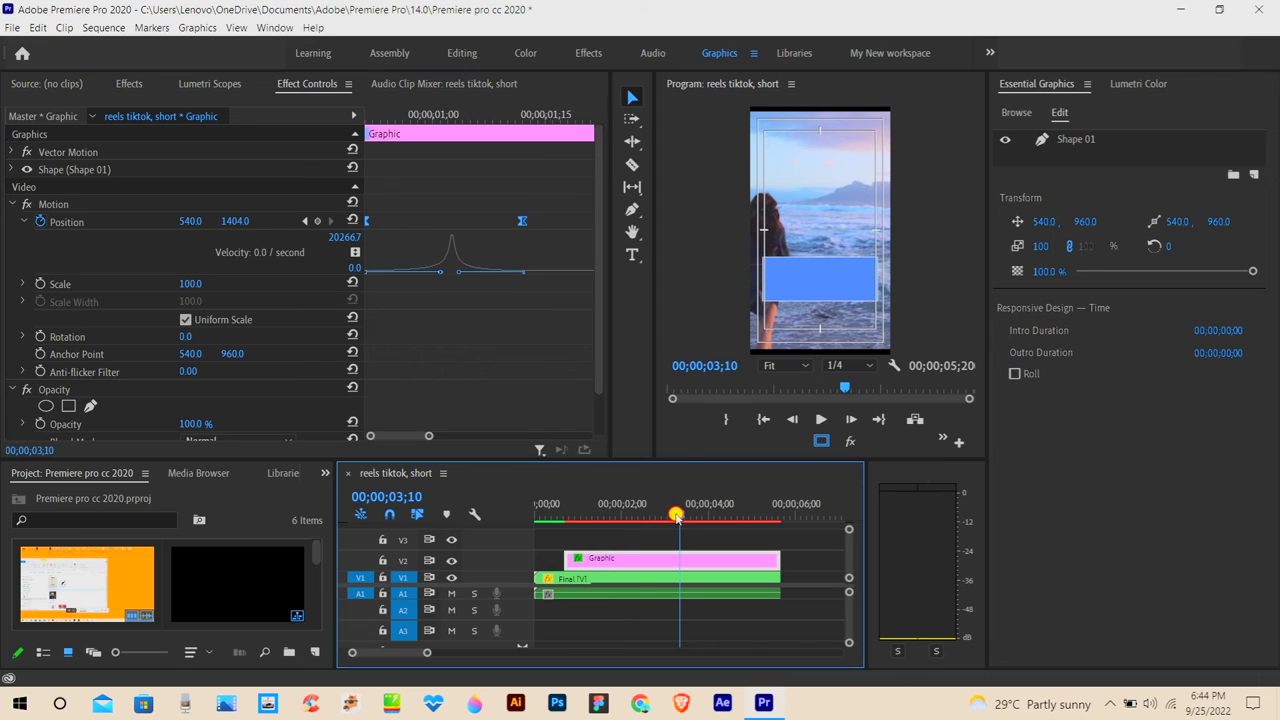
{"action": "key", "text": "ctrl+a"}
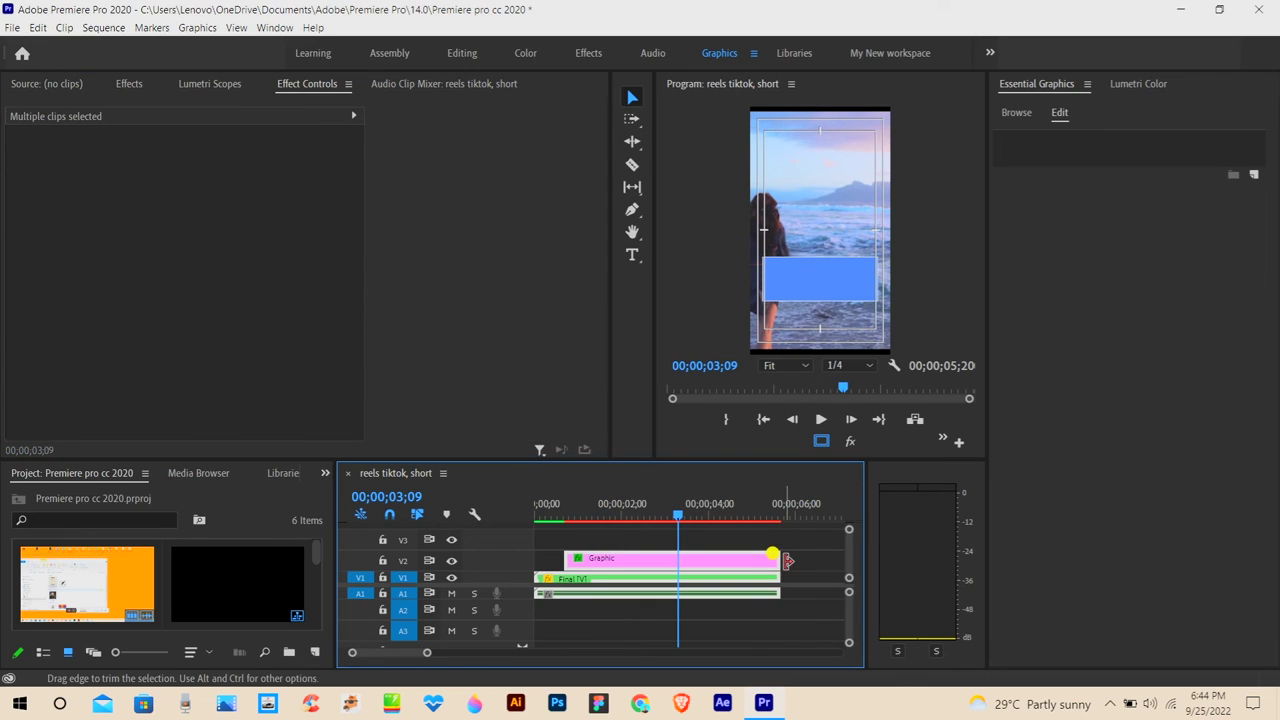
{"action": "left_click_drag", "start_coordinate": [777, 558], "coordinate": [694, 558]}
- Play the trimmed sequence from the beginning and stop it
{"action": "key", "text": "Home"}
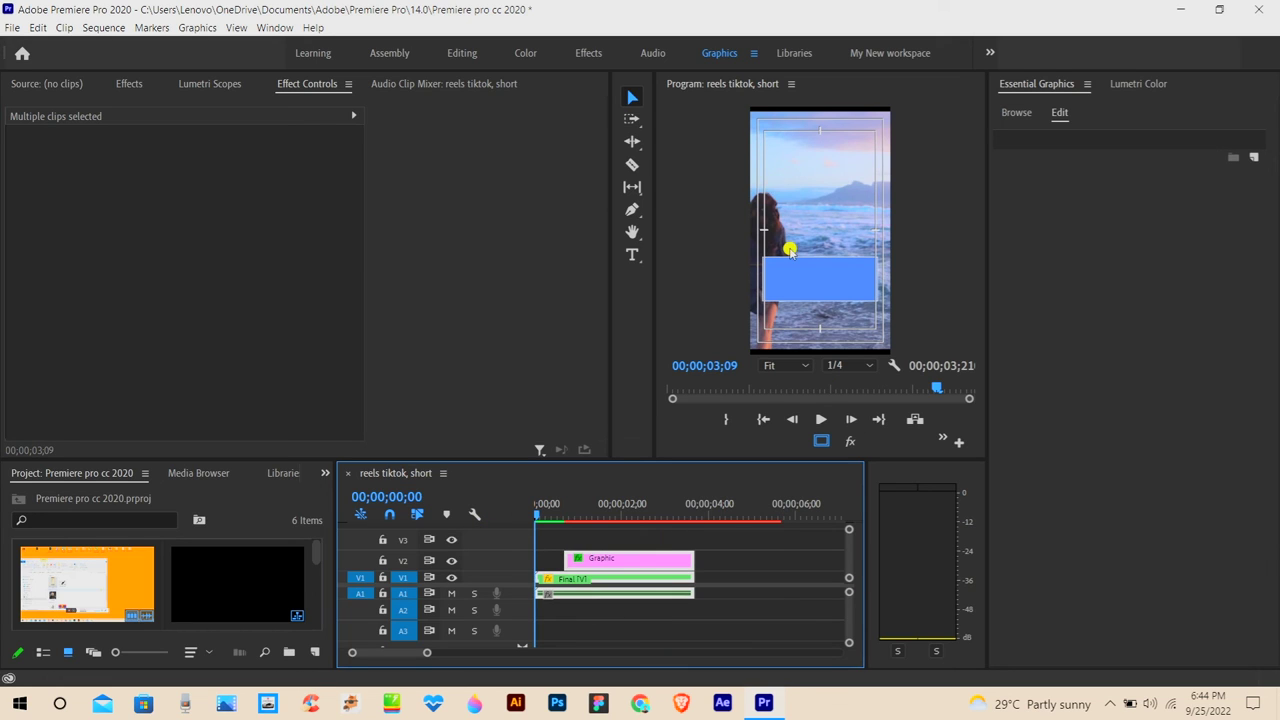
{"action": "key", "text": "space"}
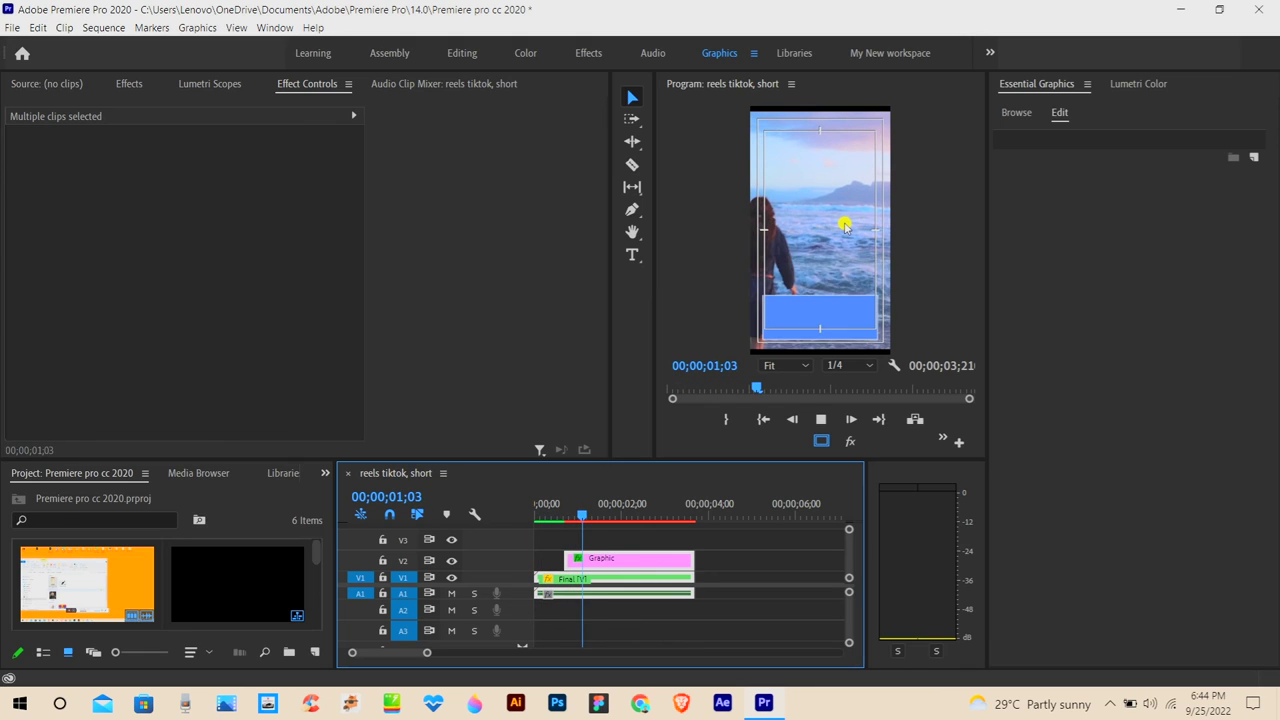
{"action": "key", "text": "space"}
{"action": "left_click", "coordinate": [855, 190]}
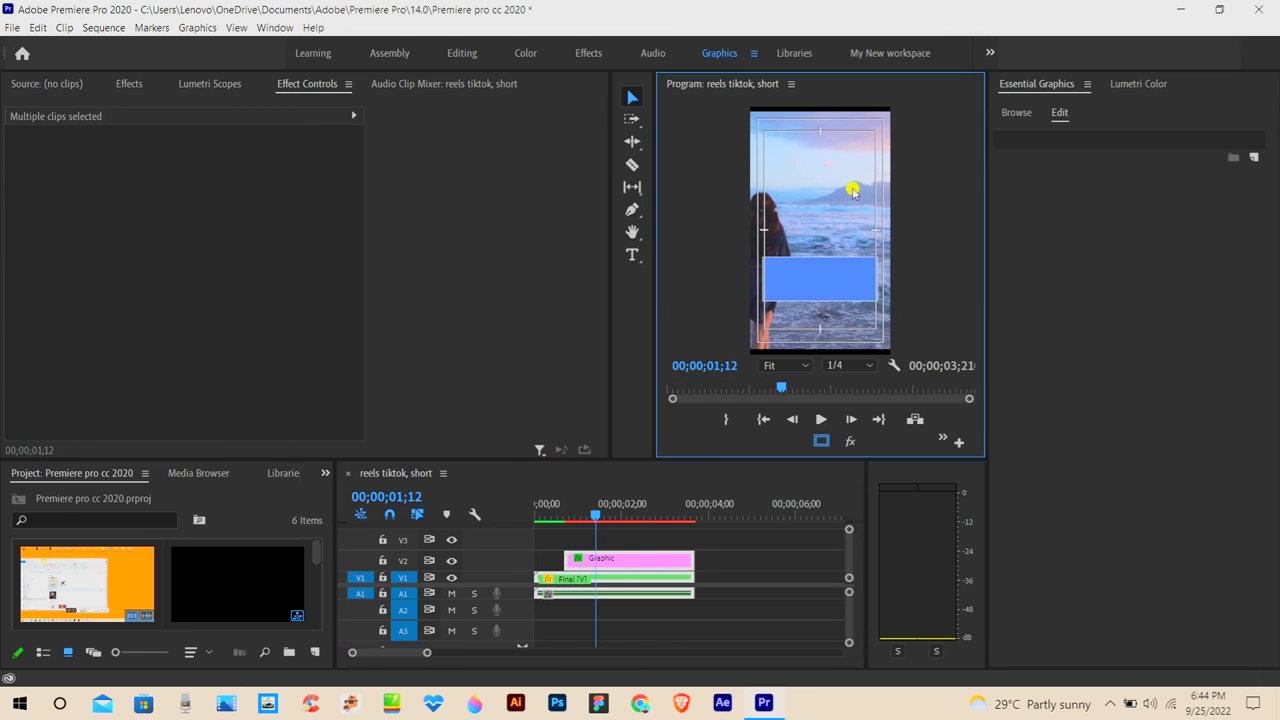
{"action": "key", "text": "grave"}
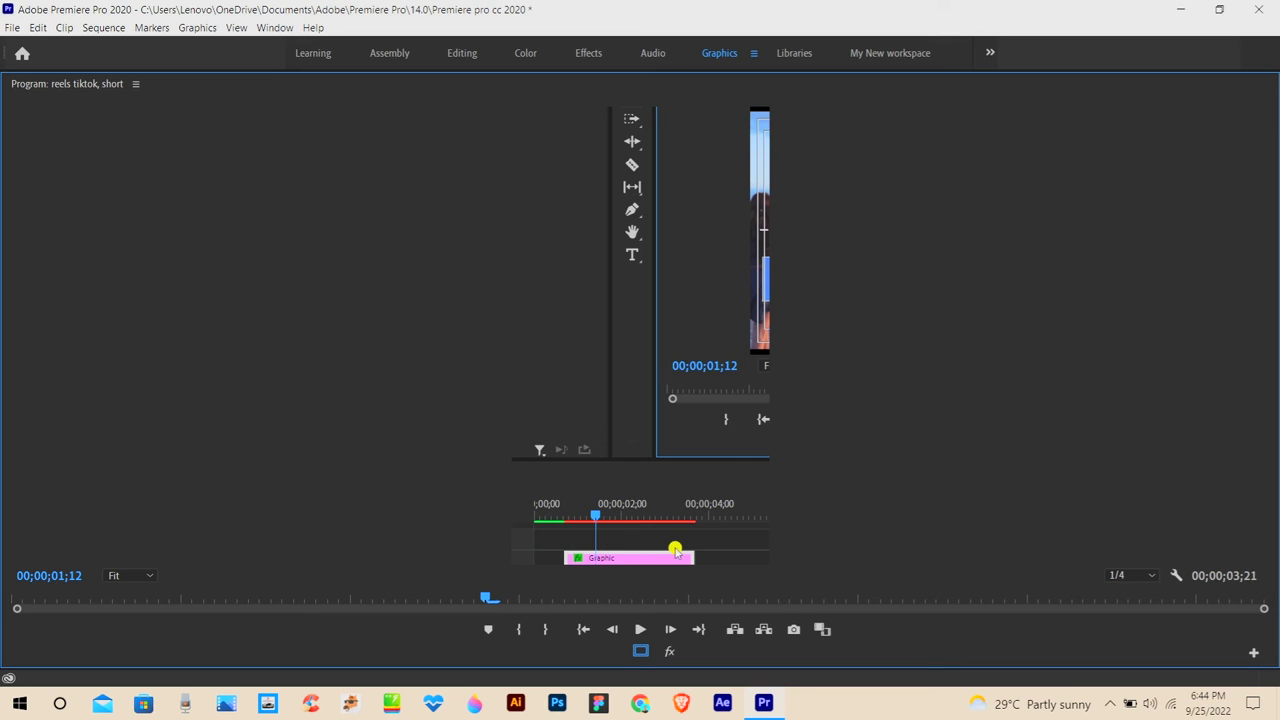
{"action": "left_click", "coordinate": [640, 629]}
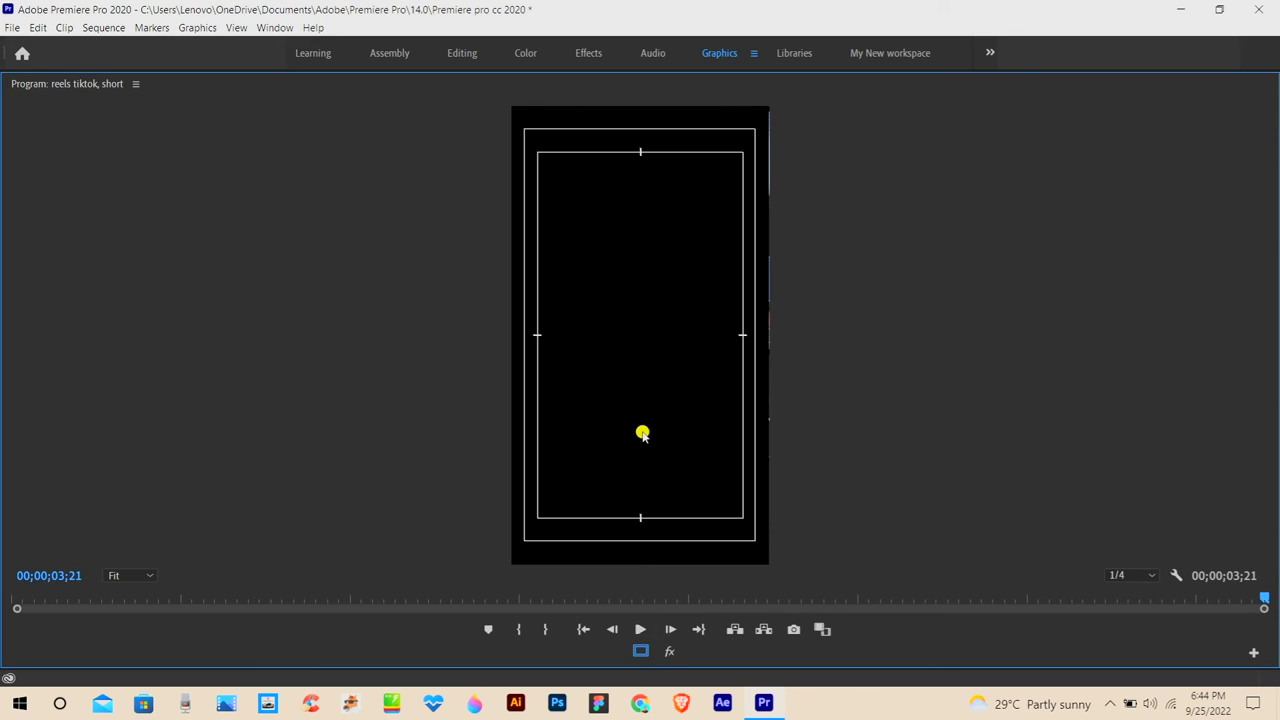
{"action": "key", "text": "space"}
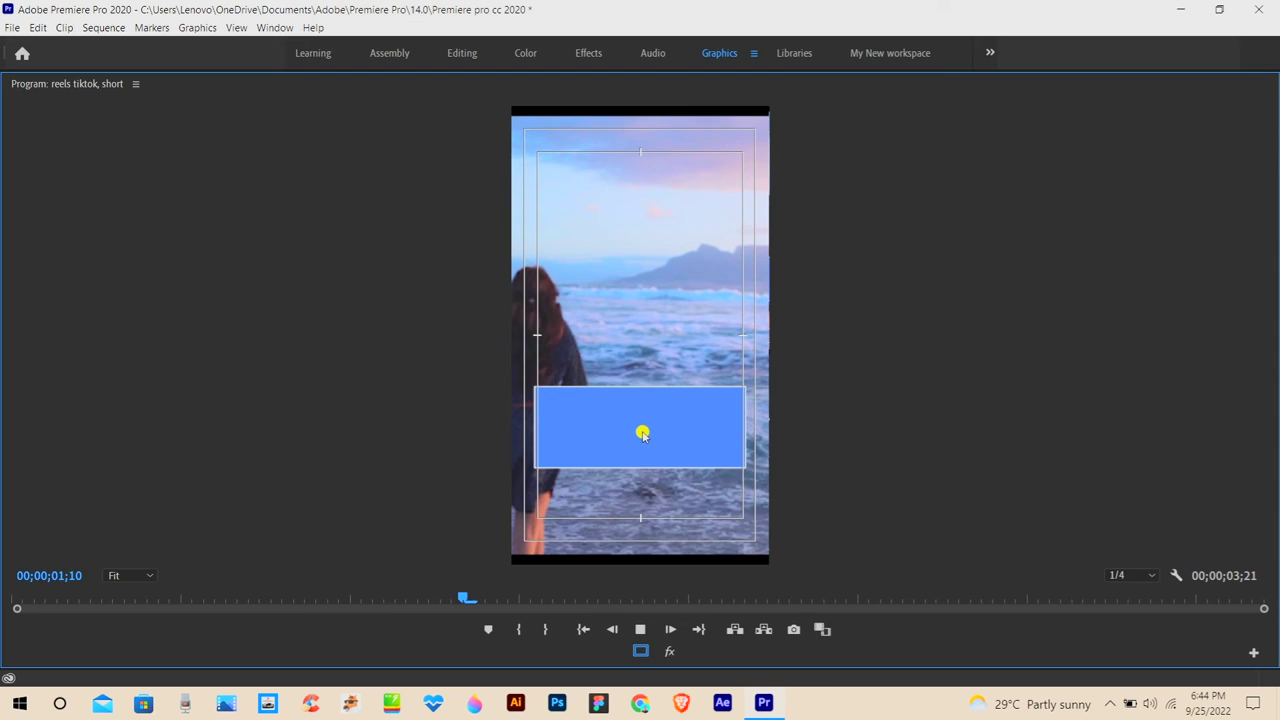
{"action": "key", "text": "space"}
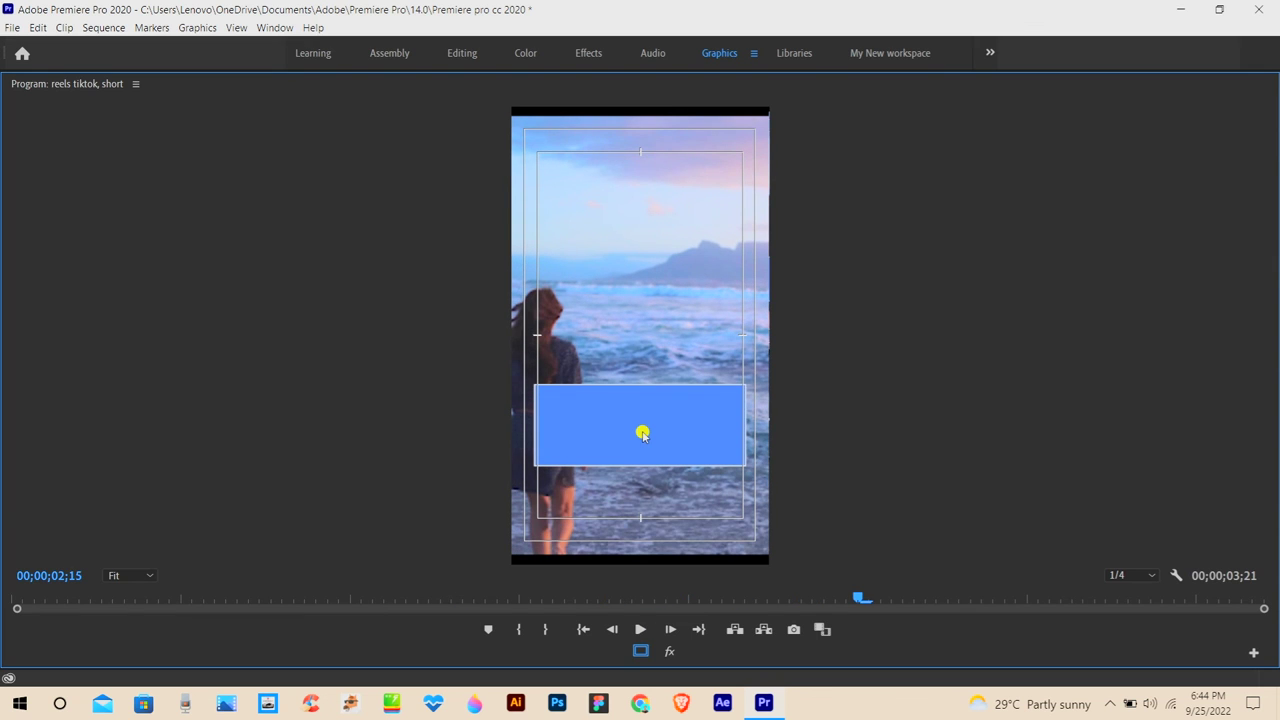
{"action": "key", "text": "grave"}
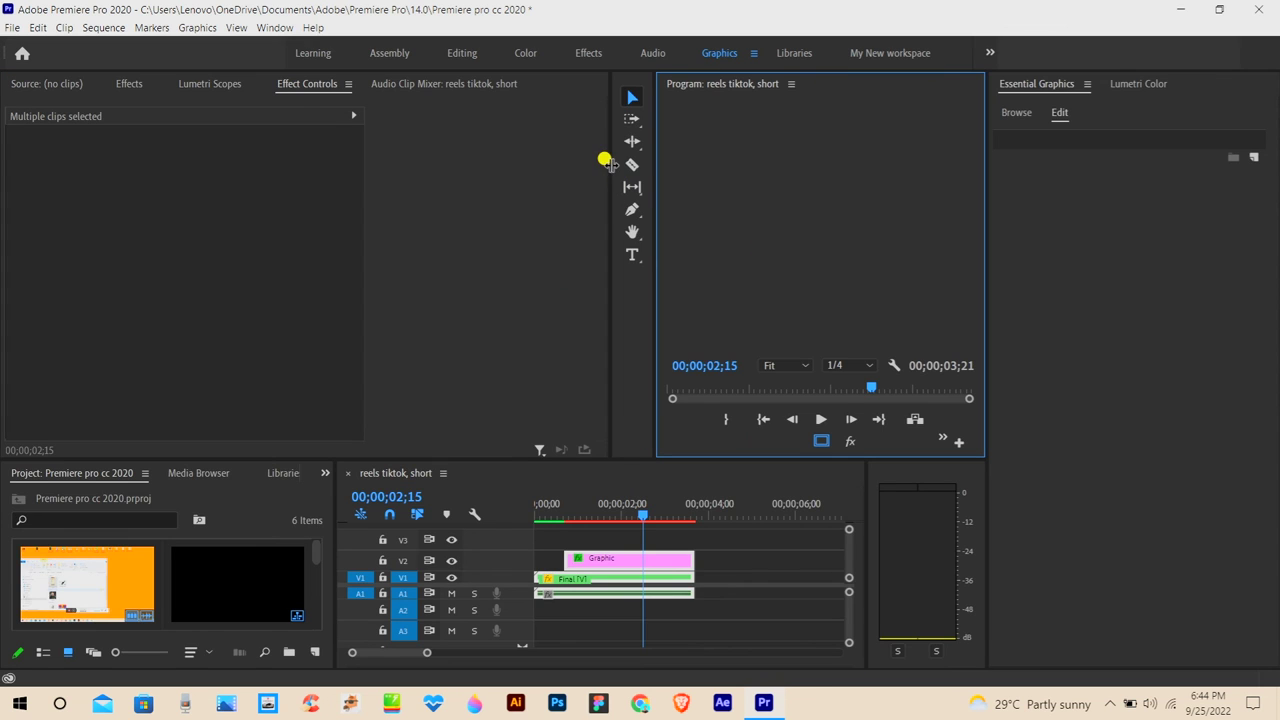
- Shrink Effect Controls to widen the Program monitor, then play the reel from the start
{"action": "left_click_drag", "start_coordinate": [607, 160], "coordinate": [385, 155]}
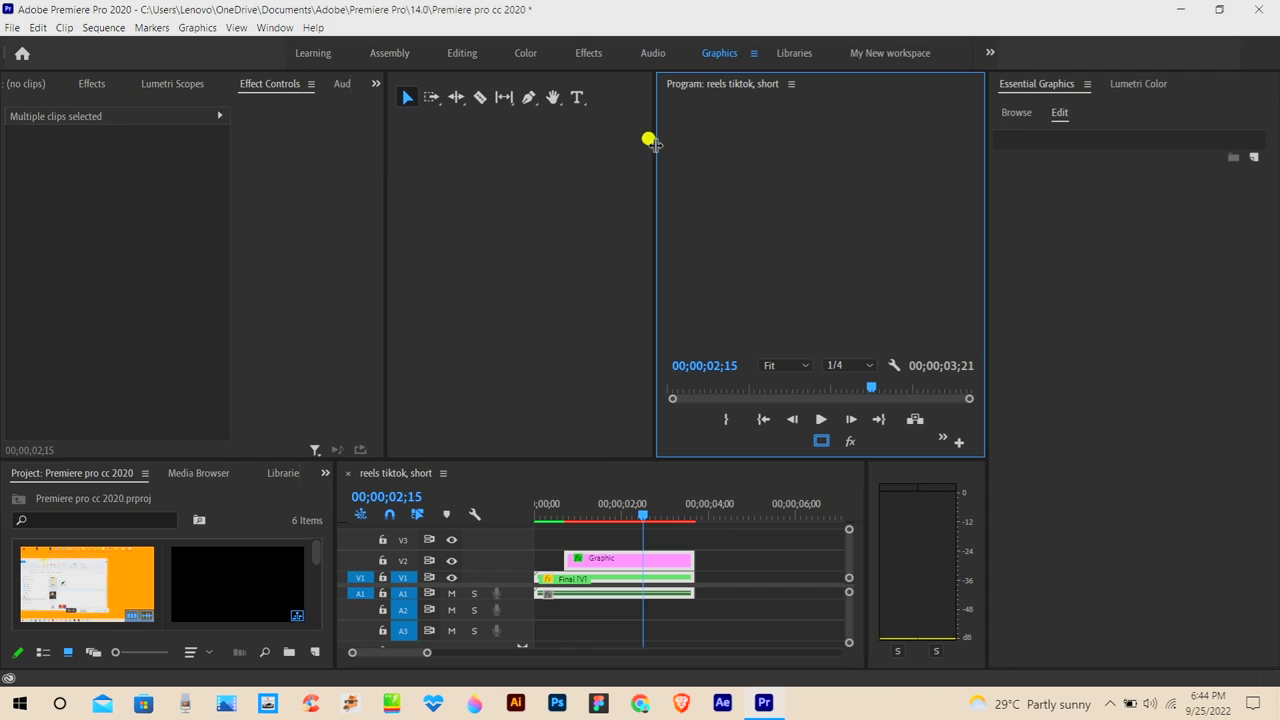
{"action": "left_click_drag", "start_coordinate": [650, 125], "coordinate": [430, 122]}
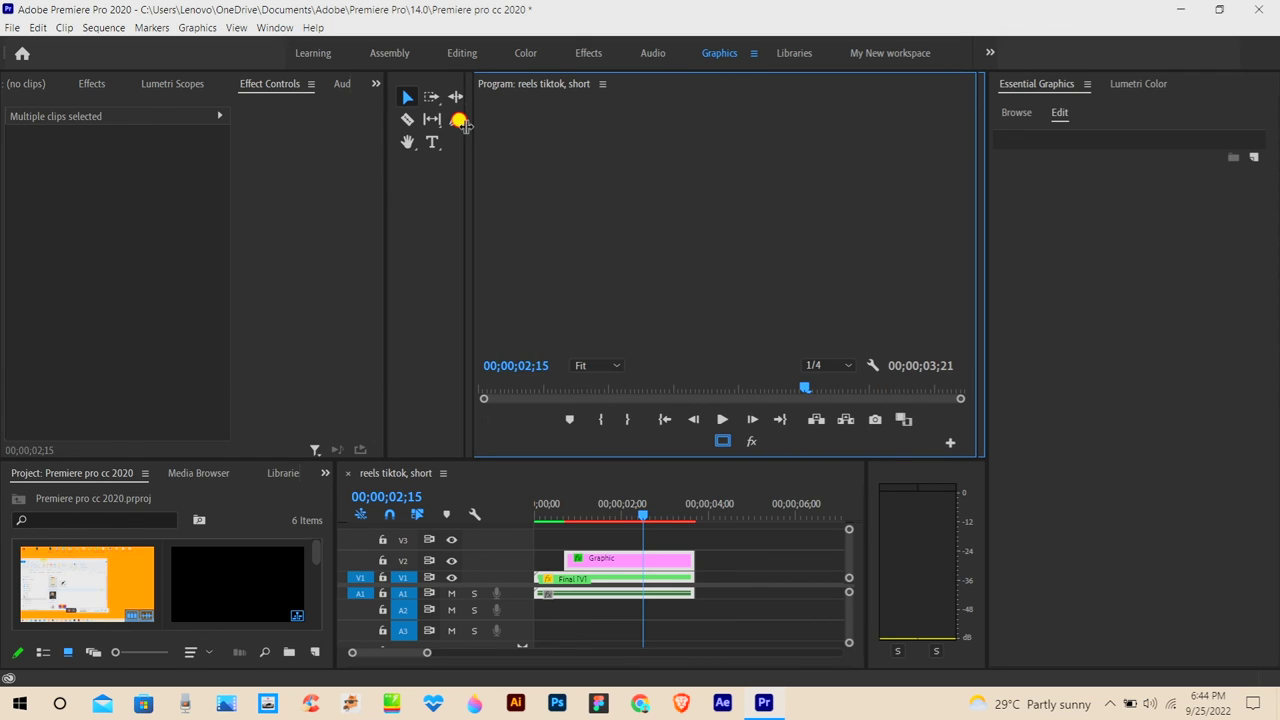
{"action": "left_click_drag", "start_coordinate": [643, 515], "coordinate": [512, 521]}
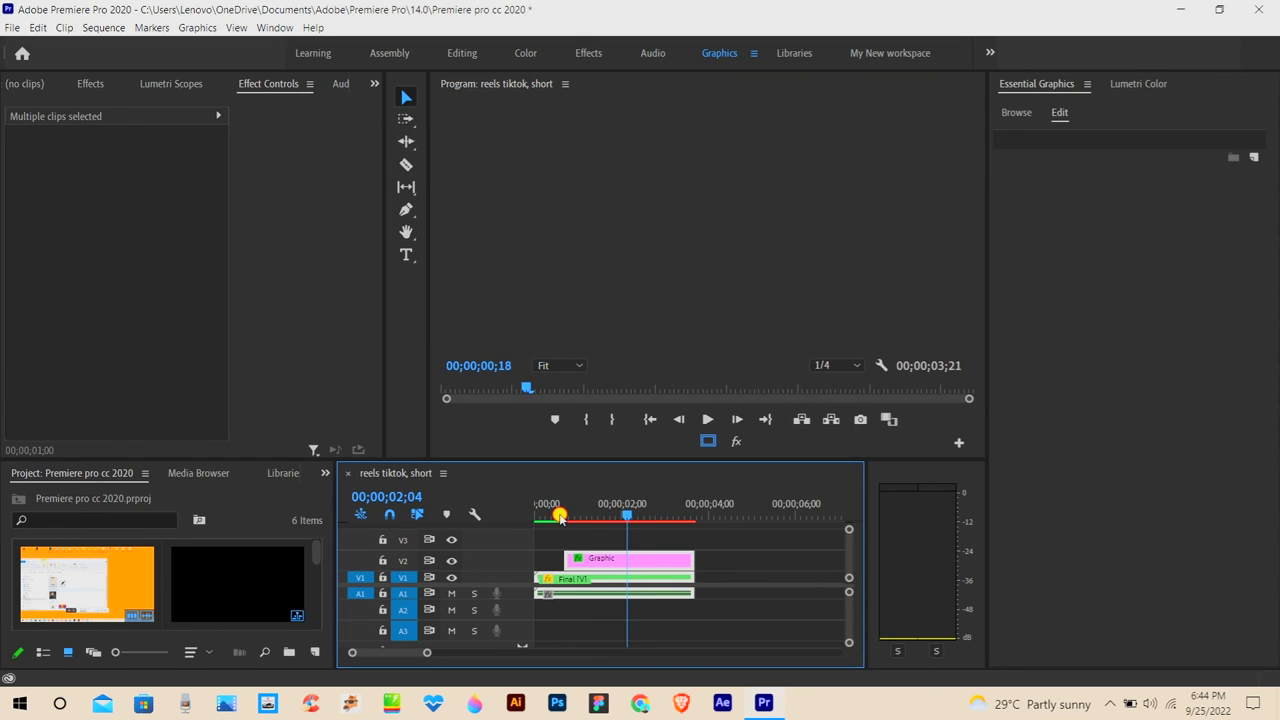
{"action": "key", "text": "space"}
{"action": "key", "text": "space"}
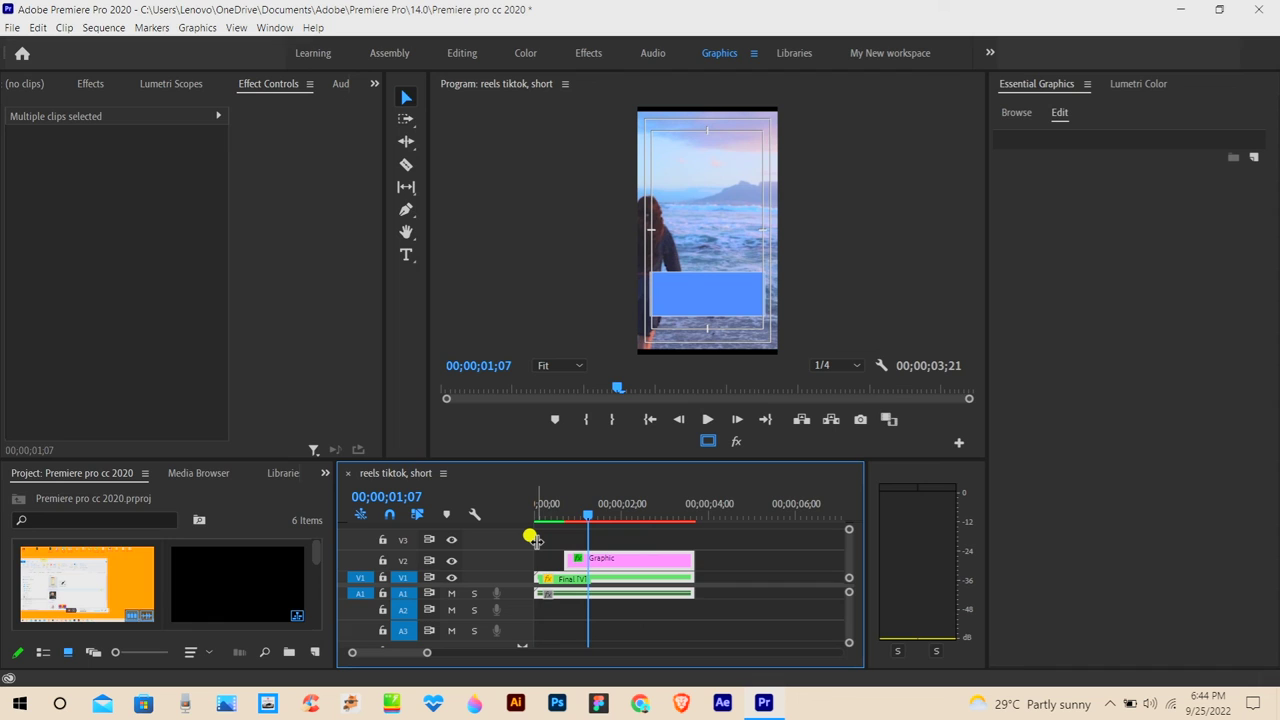